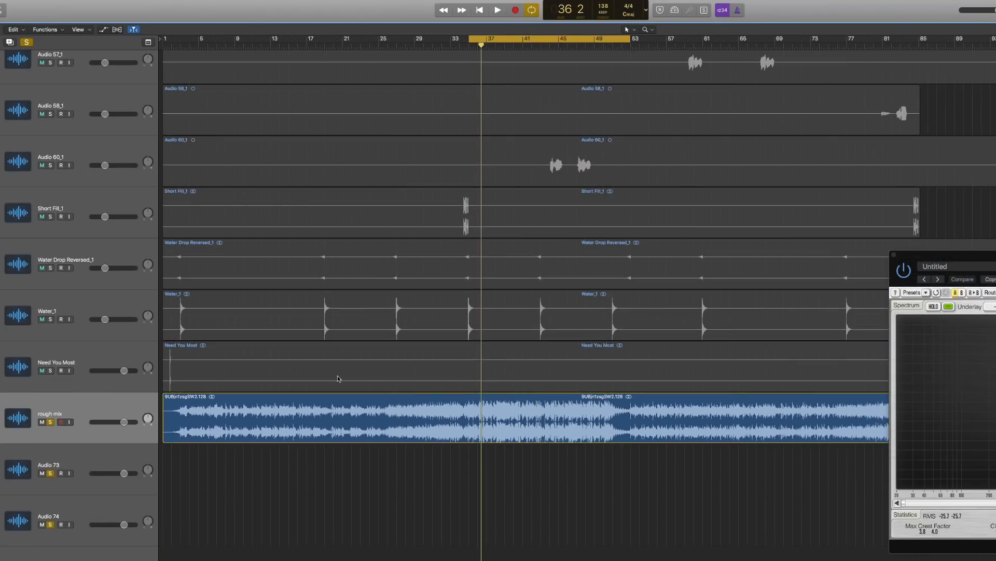
Delete the Audio 73 and Audio 74 tracks, and switch the rough mix track from soloed to muted.
click(77, 463)
key(super+BackSpace)
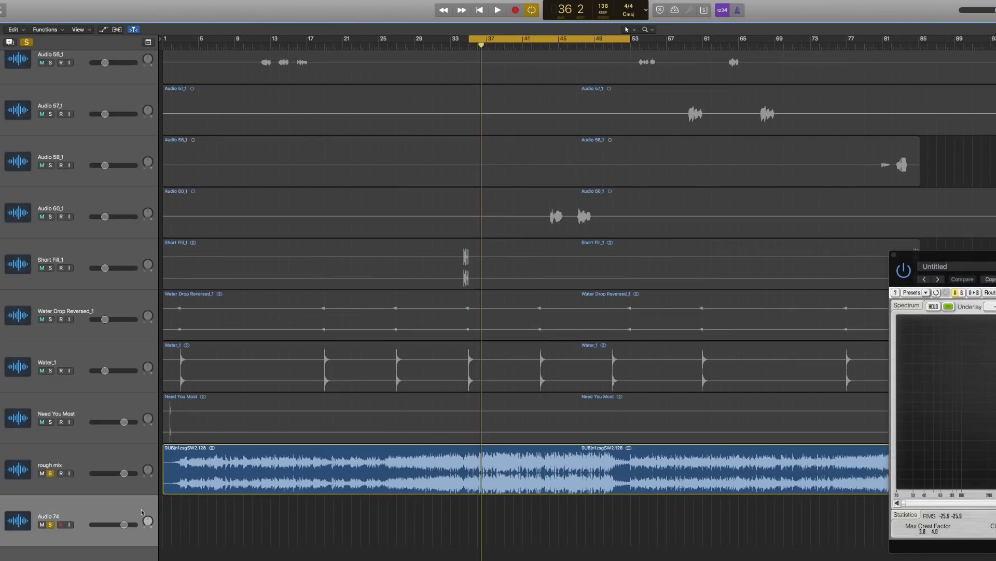
key(super+BackSpace)
click(50, 525)
click(42, 524)
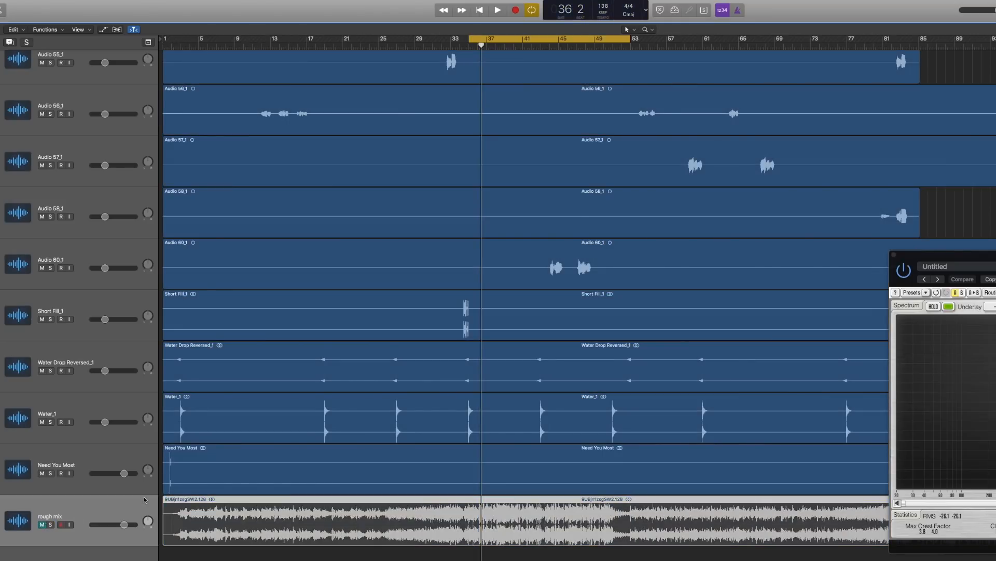
Solo the DROP Sub Kick_1 track and listen to it in the drop section.
key(super+Up)
key(super+Up)
key(super+Up)
key(super+Up)
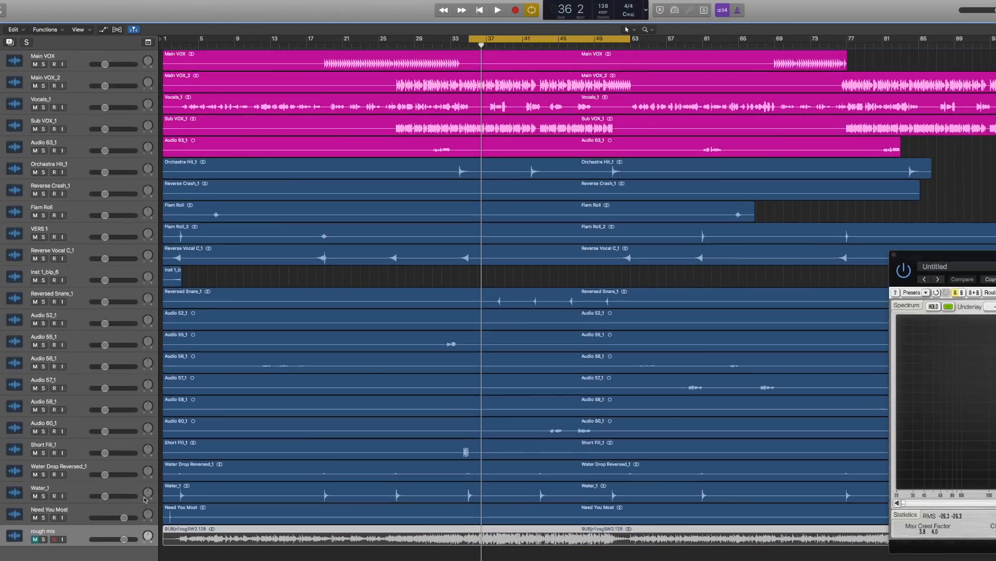
scroll(445, 304, up, 20)
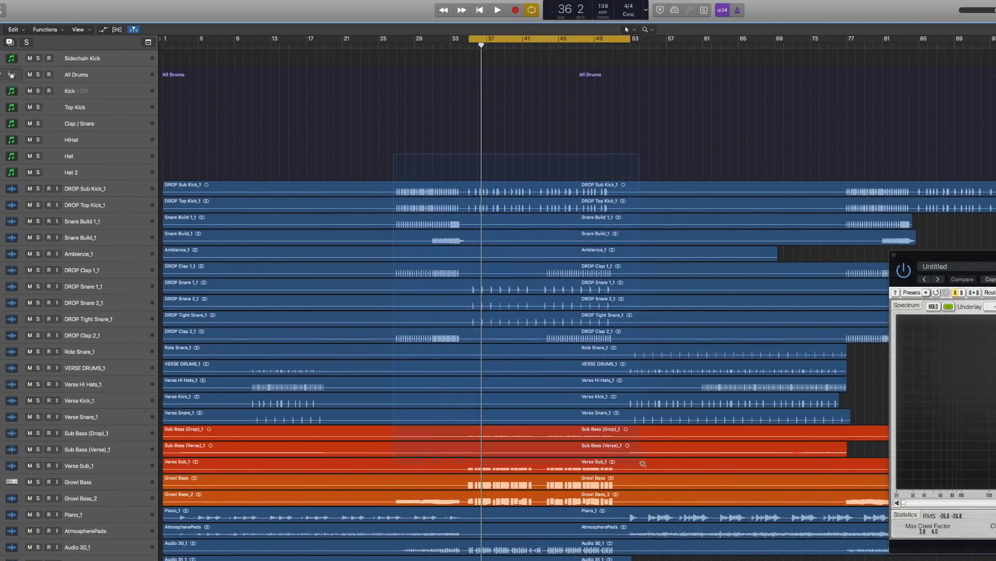
drag(683, 434, 683, 434)
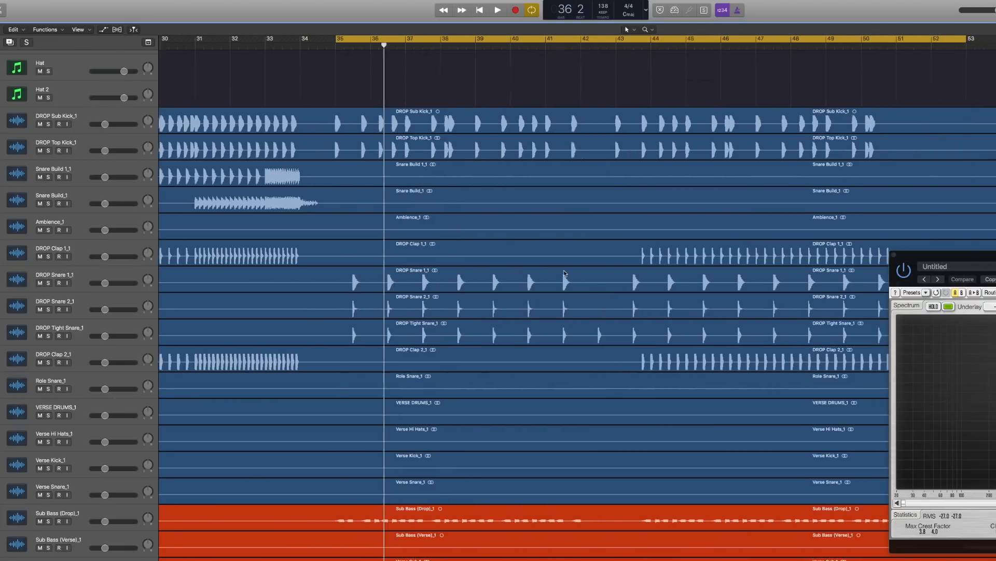
click(49, 124)
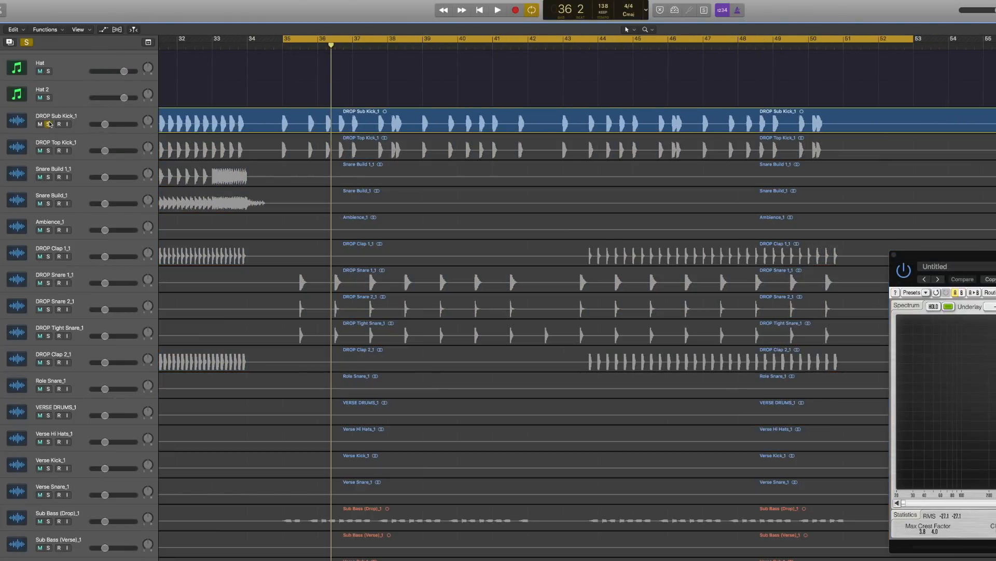
key(space)
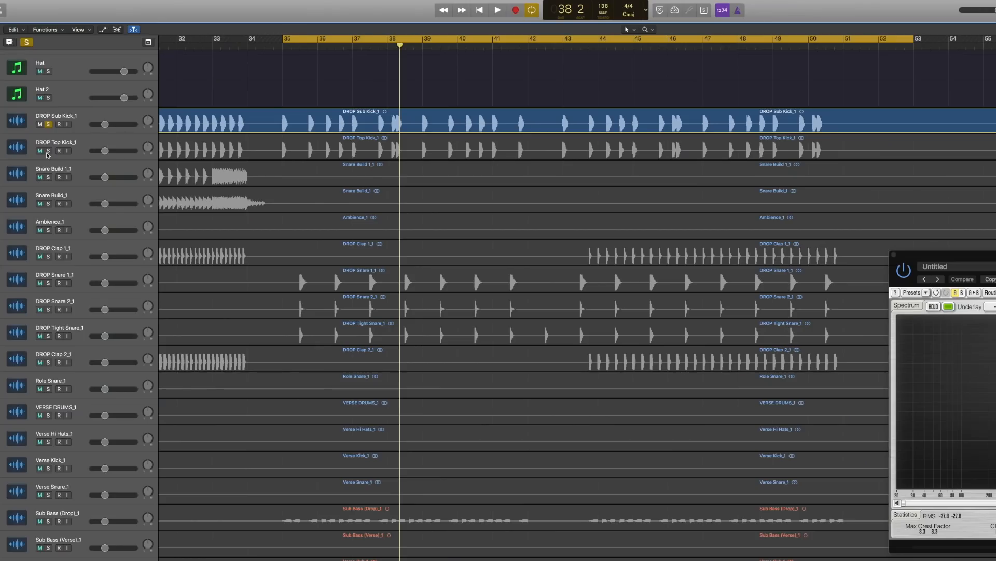
Solo DROP Top Kick_1 instead of DROP Sub Kick_1 and audition it in the drop.
click(48, 151)
click(49, 125)
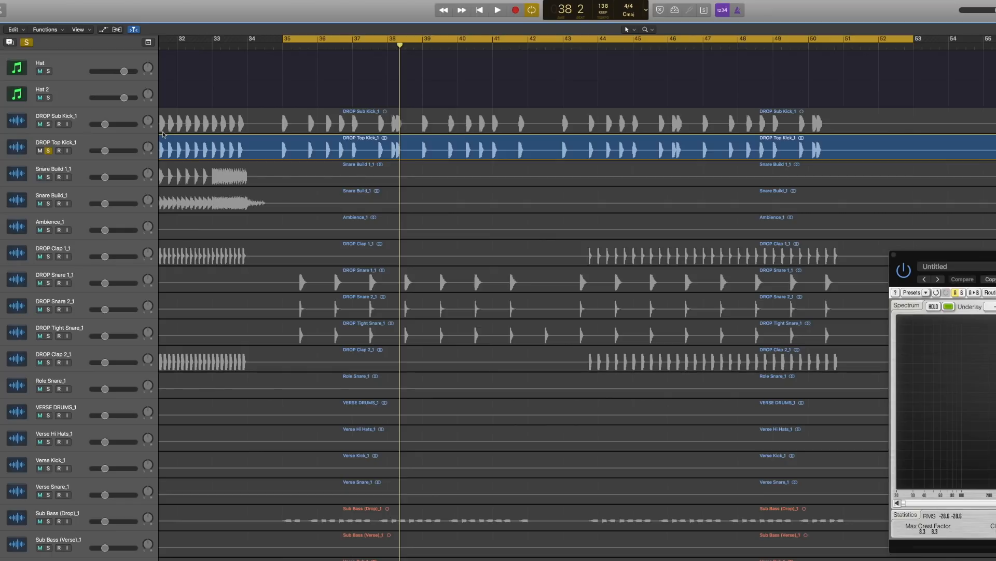
key(space)
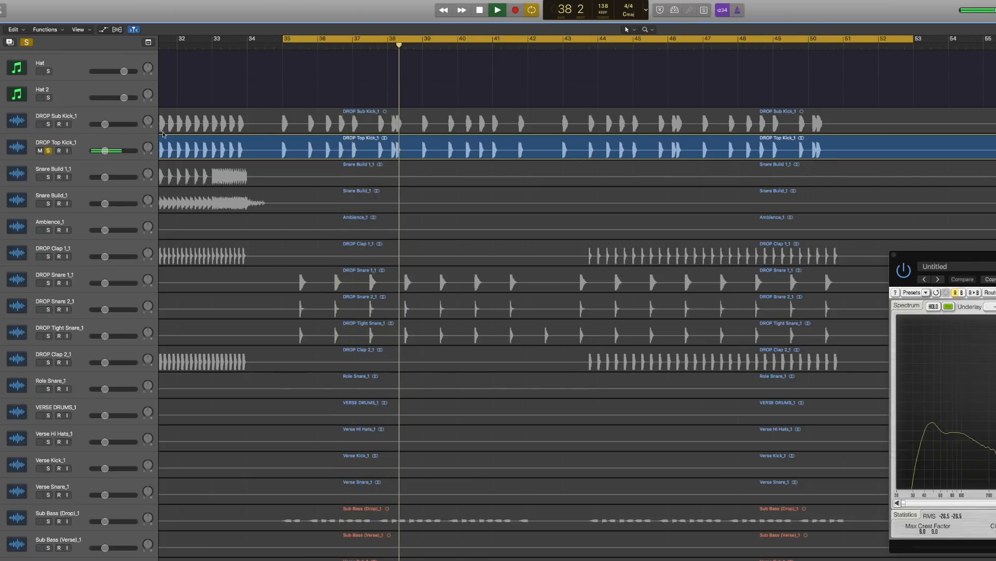
key(space)
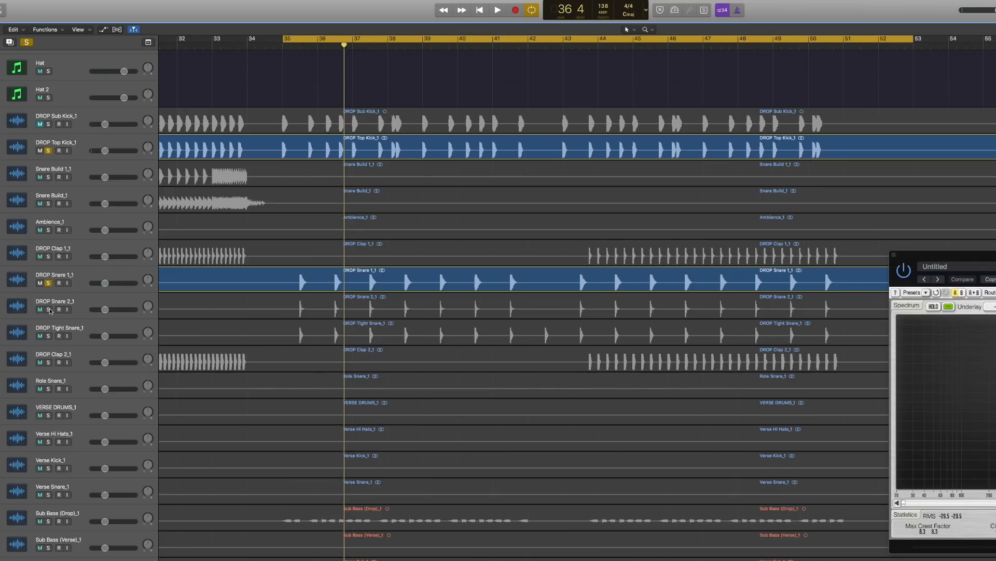
Add DROP Snare 2_1 and DROP Tight Snare_1 to the soloed tracks and audition the layers together.
click(49, 310)
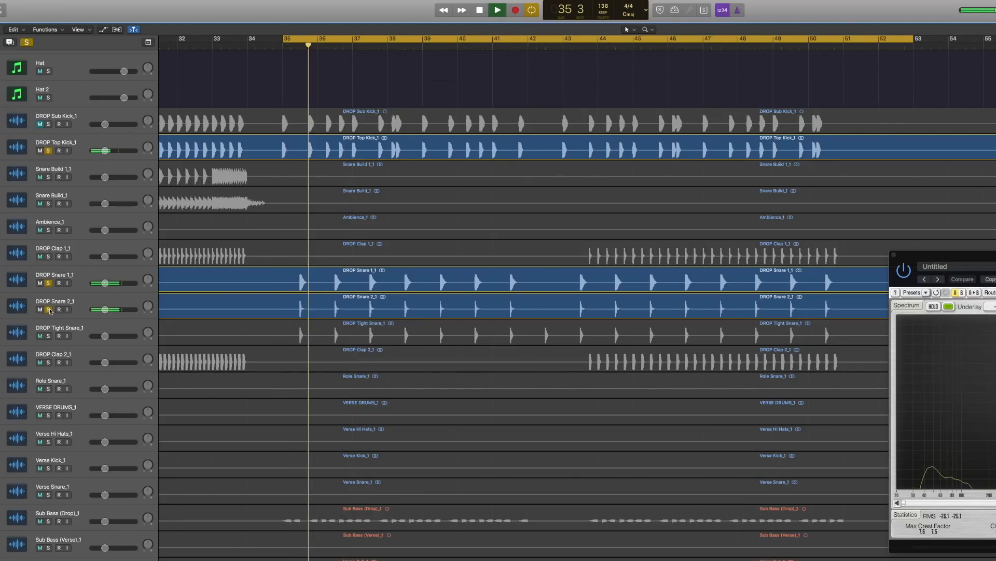
click(48, 335)
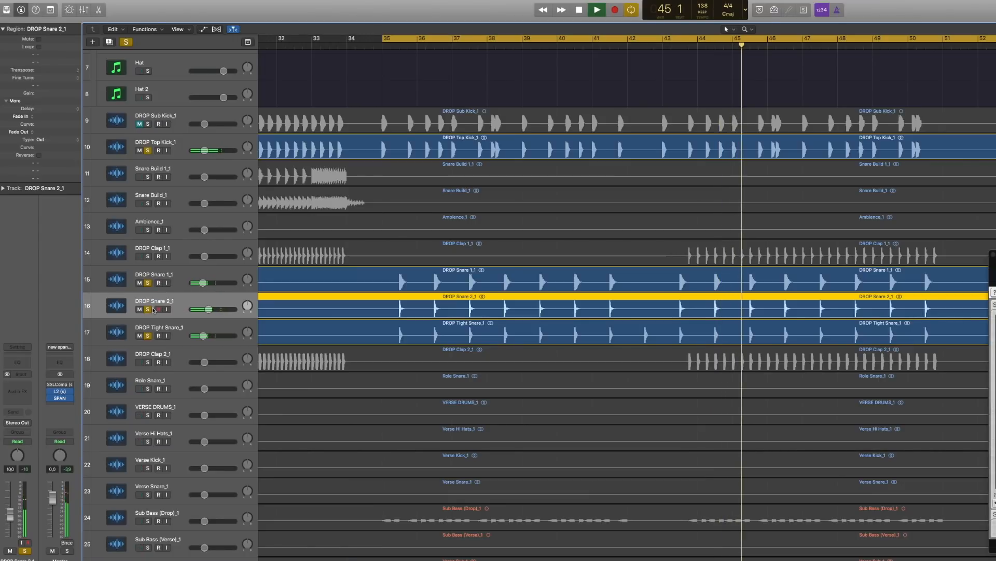
key(space)
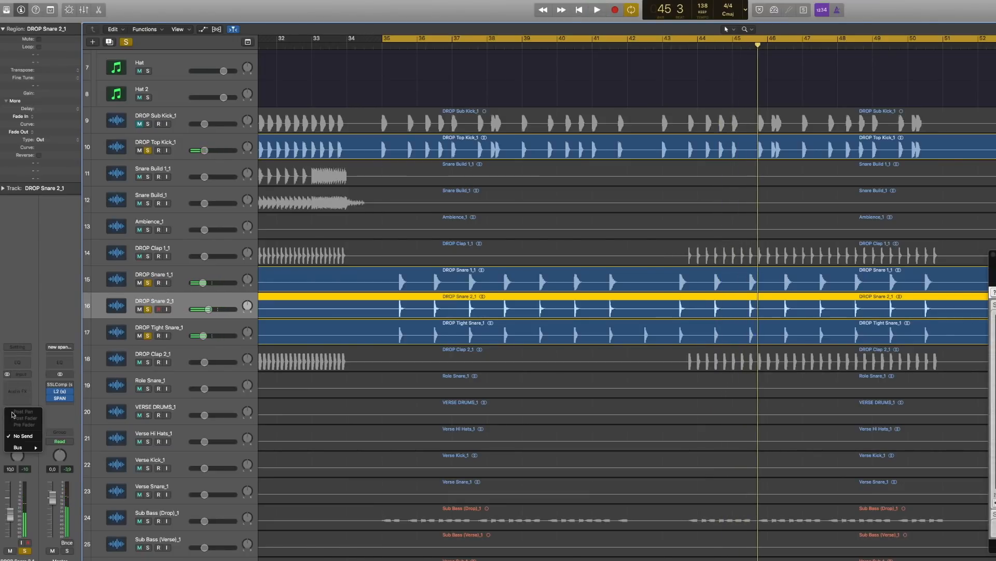
Send the DROP snare tracks to Bus 5 (Clap Reverb), check the bus's reverb plug-in and audition the result.
mouse_move(31, 450)
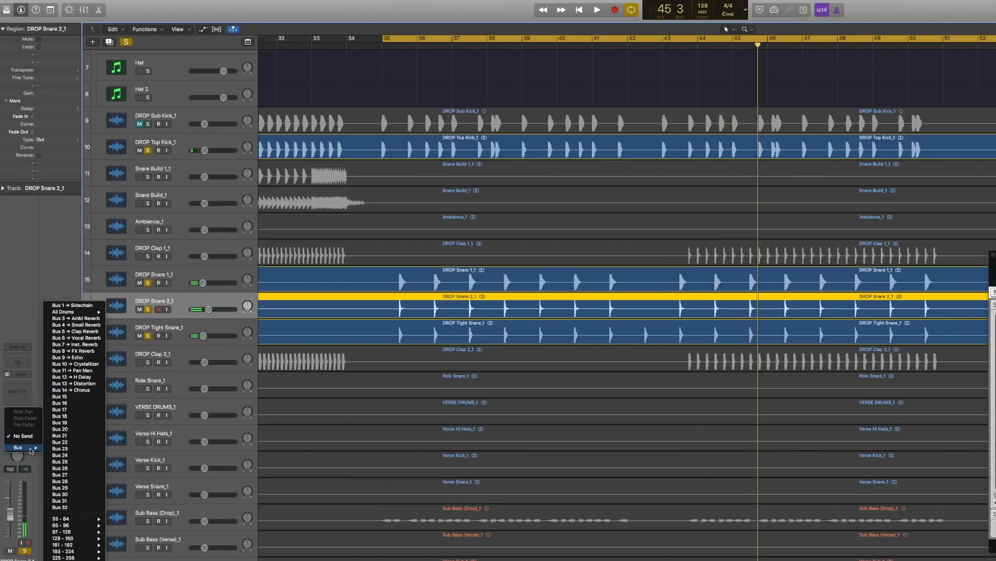
click(90, 332)
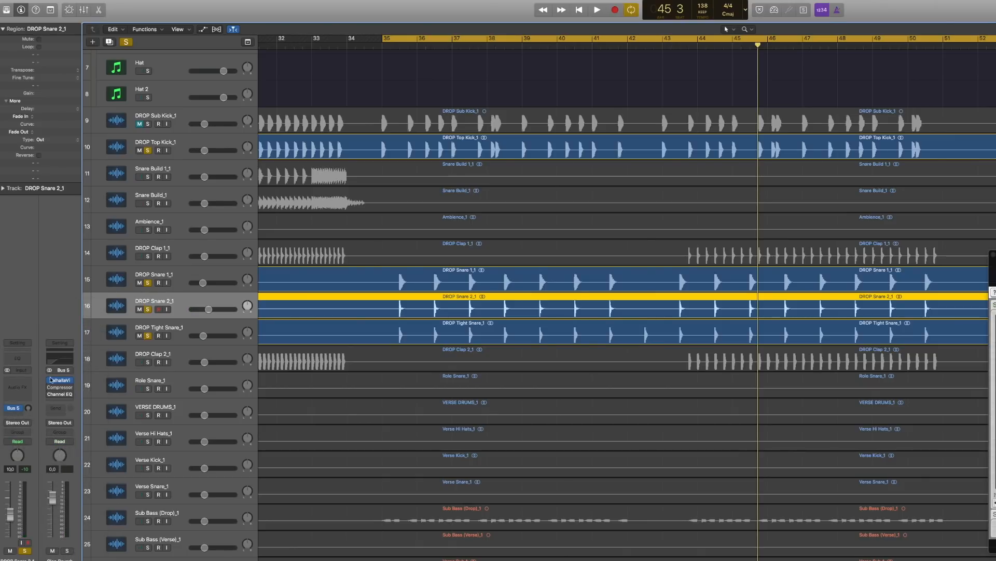
click(60, 381)
click(60, 382)
key(space)
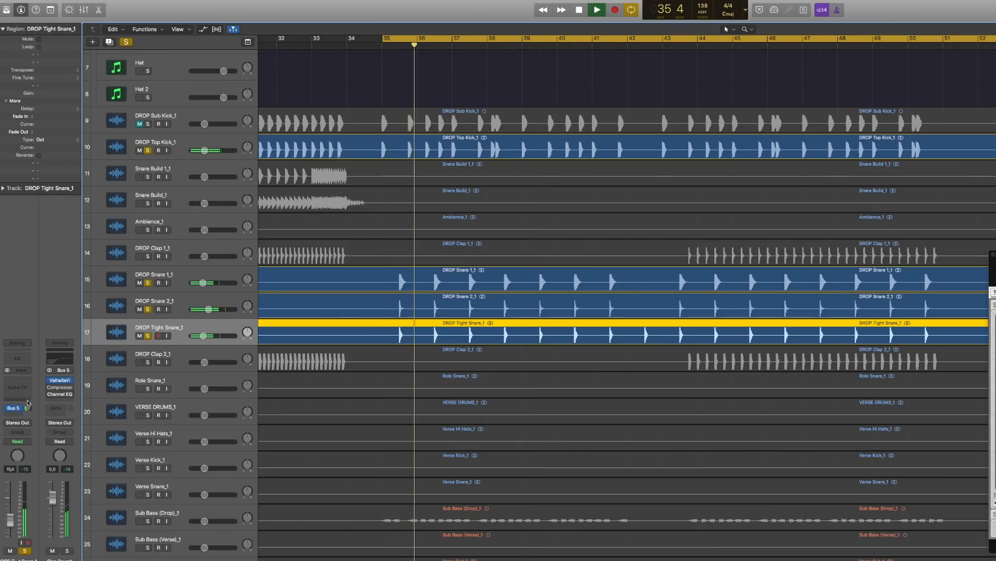
click(177, 286)
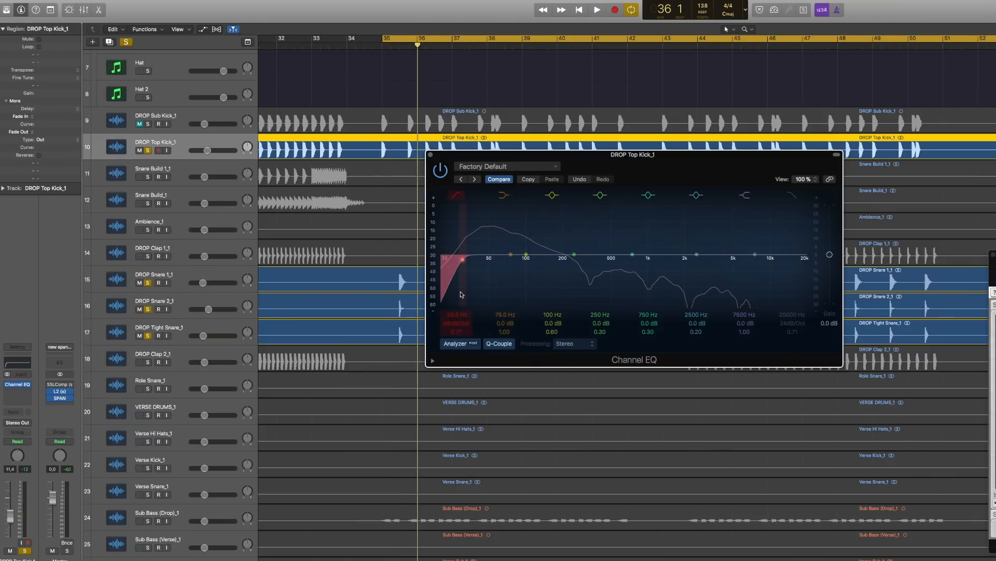
With the other snares unsoloed, set DROP Snare 1_1's Channel EQ low cut to 390 Hz and cut 830 Hz by 4.0 dB.
key(space)
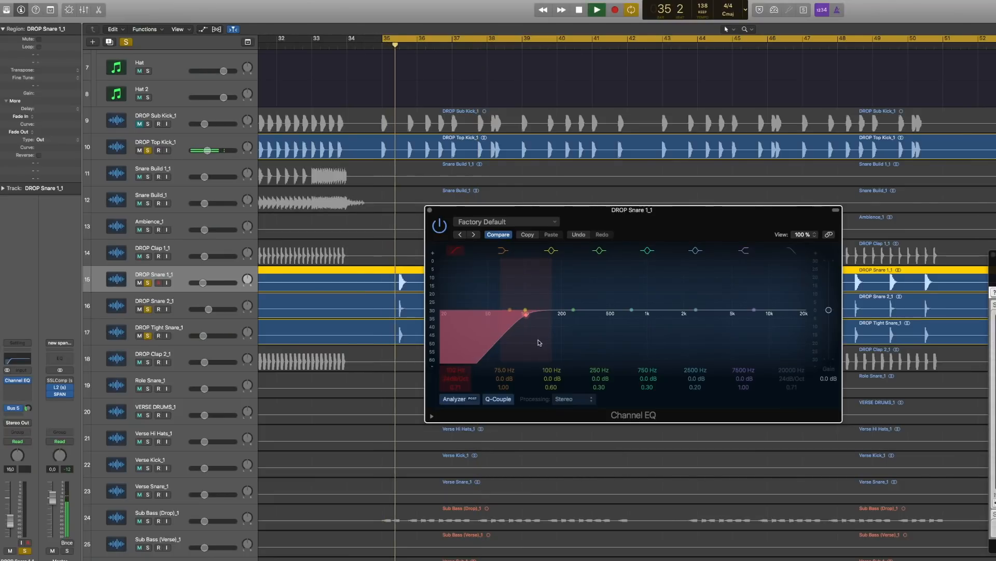
drag(539, 342, 589, 341)
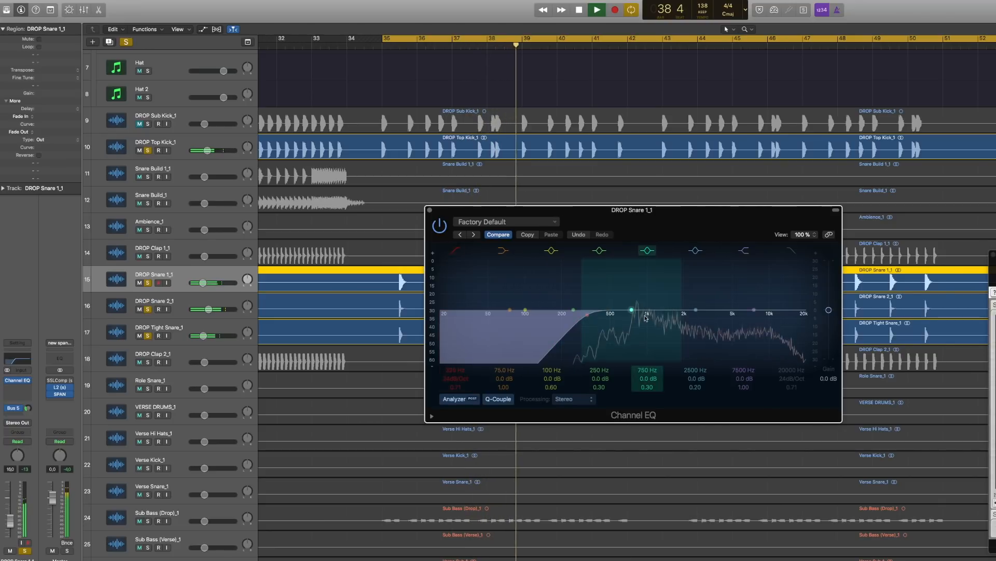
click(148, 309)
click(148, 335)
drag(647, 311, 642, 324)
key(space)
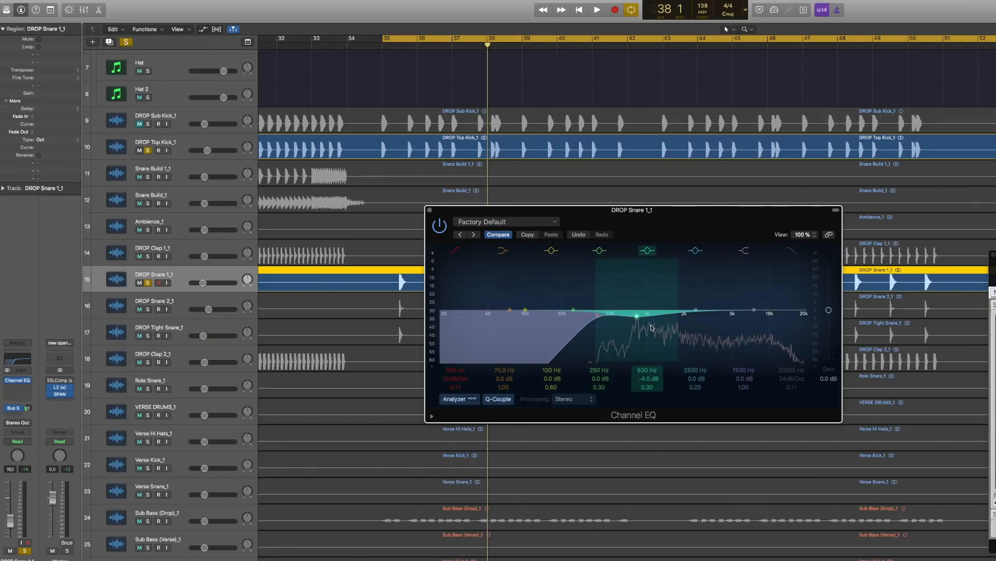
Solo DROP Snare 2_1 alongside DROP Snare 1_1 during playback and close the DROP Snare 1_1 Channel EQ.
key(space)
click(109, 307)
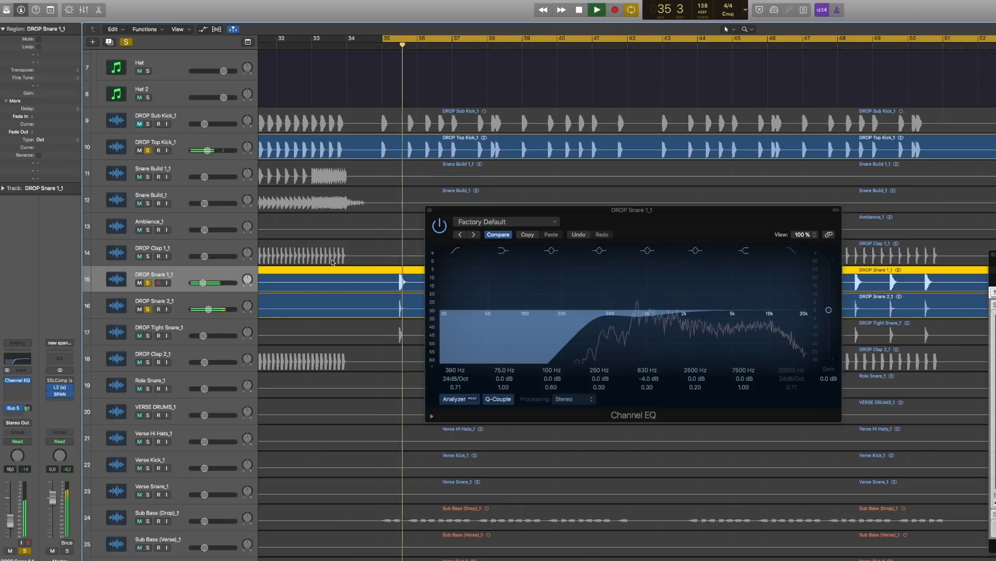
click(430, 211)
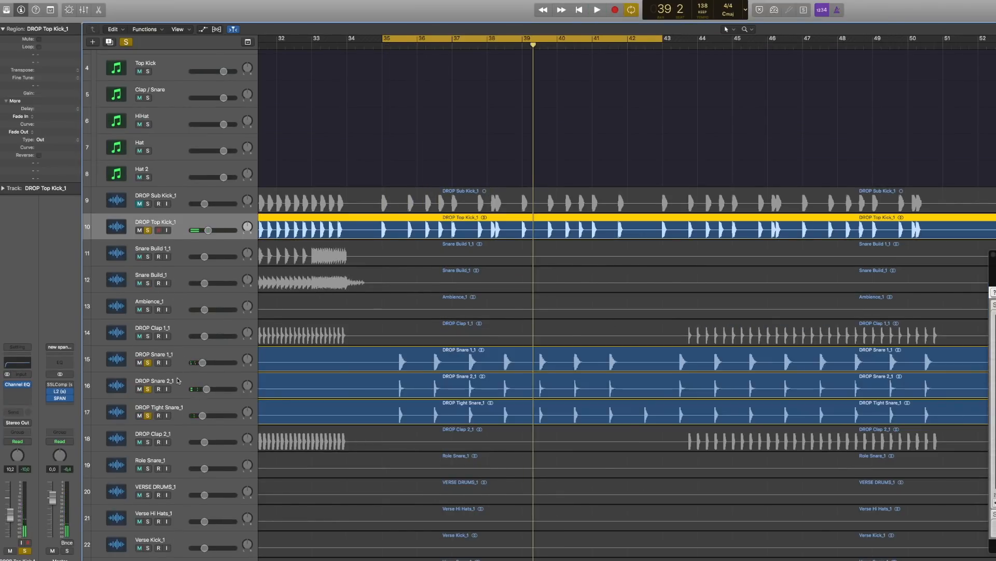
Add a Channel EQ to DROP Snare 2_1, enable its analyzer and move the plug-in window over the arrangement.
click(178, 381)
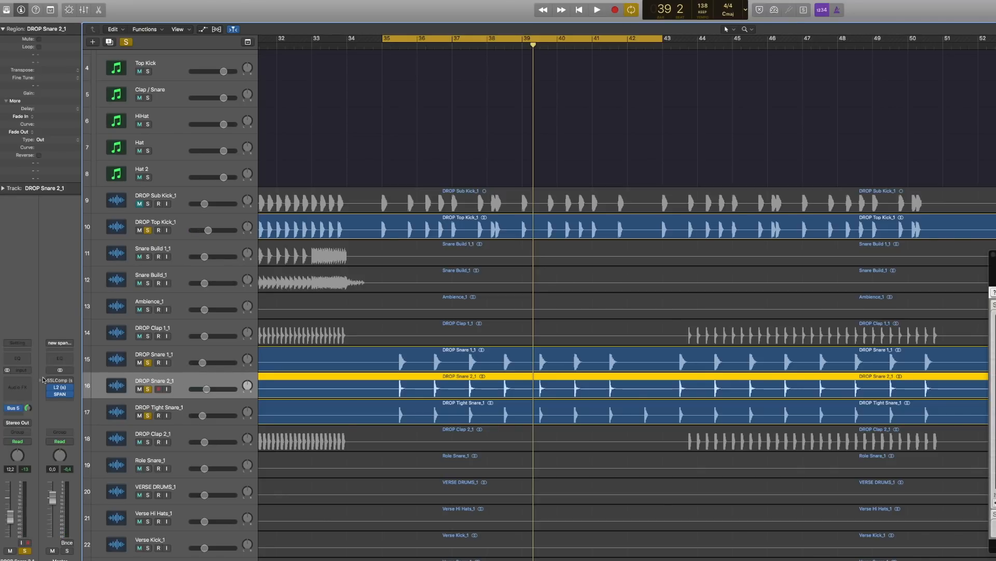
click(16, 360)
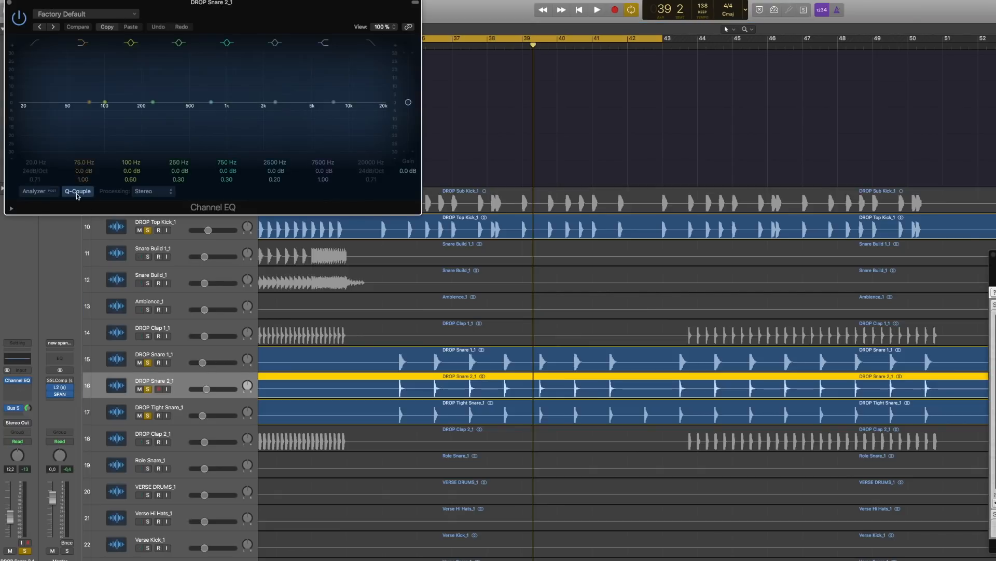
click(35, 196)
drag(46, 3, 269, 149)
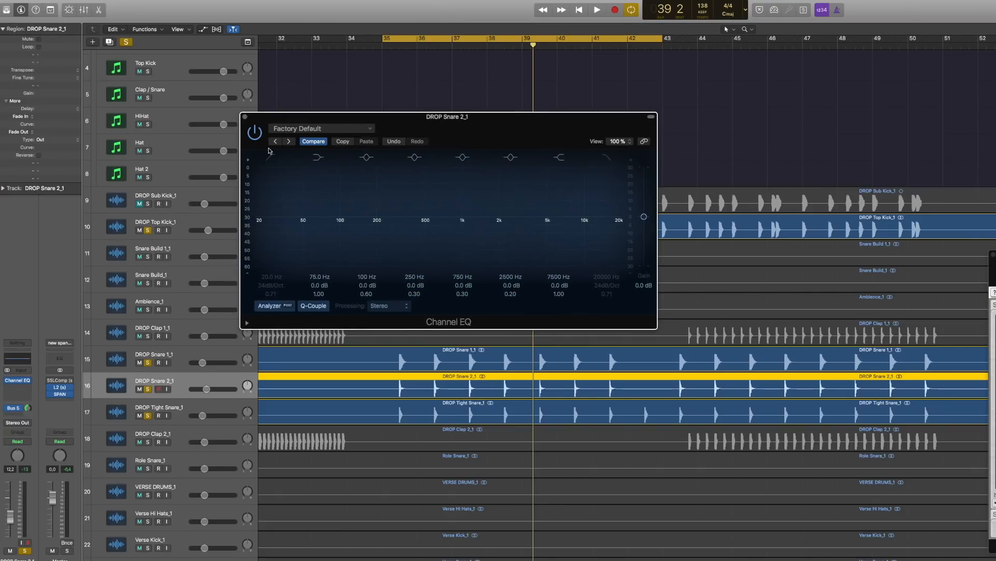
Solo only DROP Snare 2_1, set its EQ low cut to 230 Hz and boost 7800 Hz by 2.0 dB.
alt+click(148, 389)
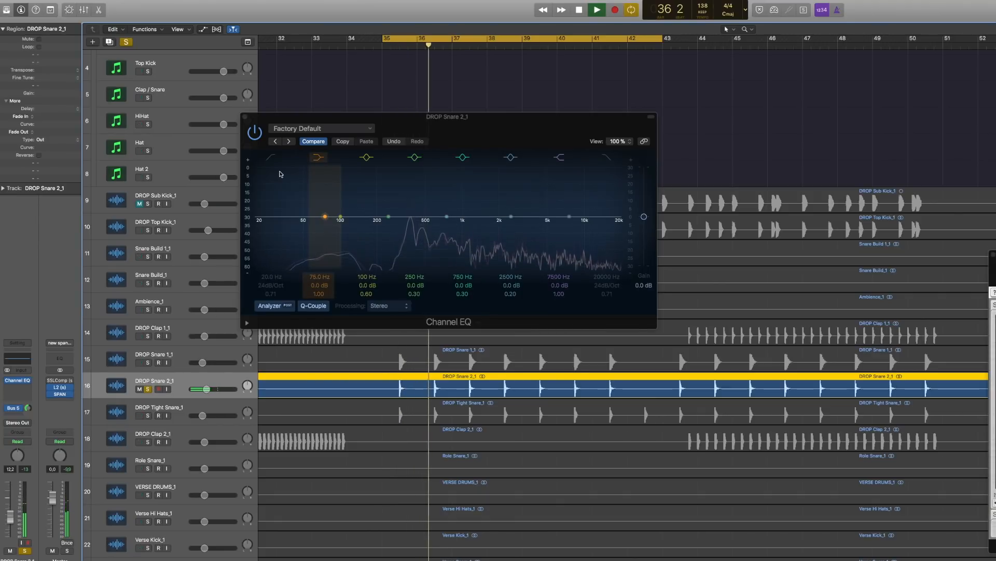
key(space)
click(271, 158)
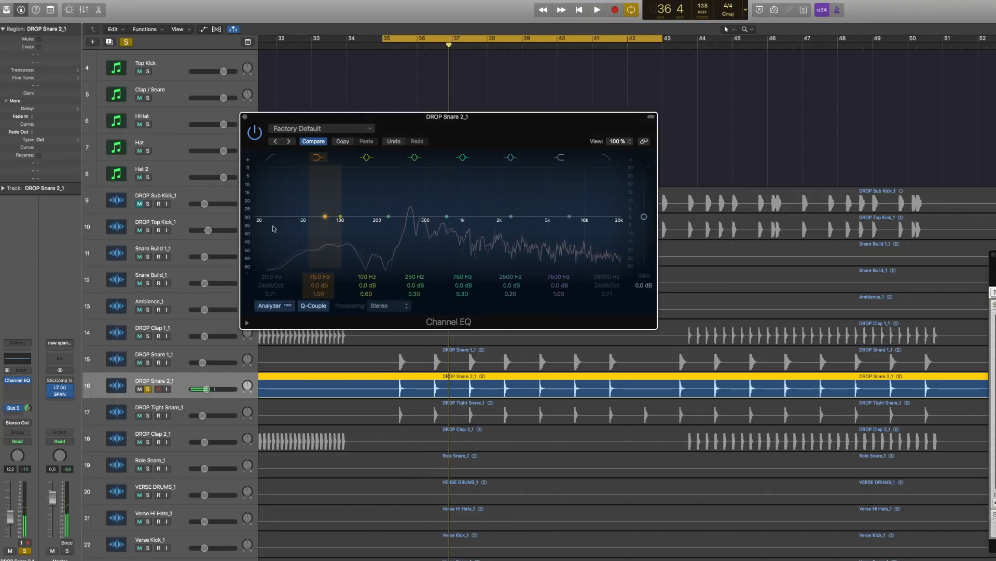
drag(344, 238, 407, 244)
key(space)
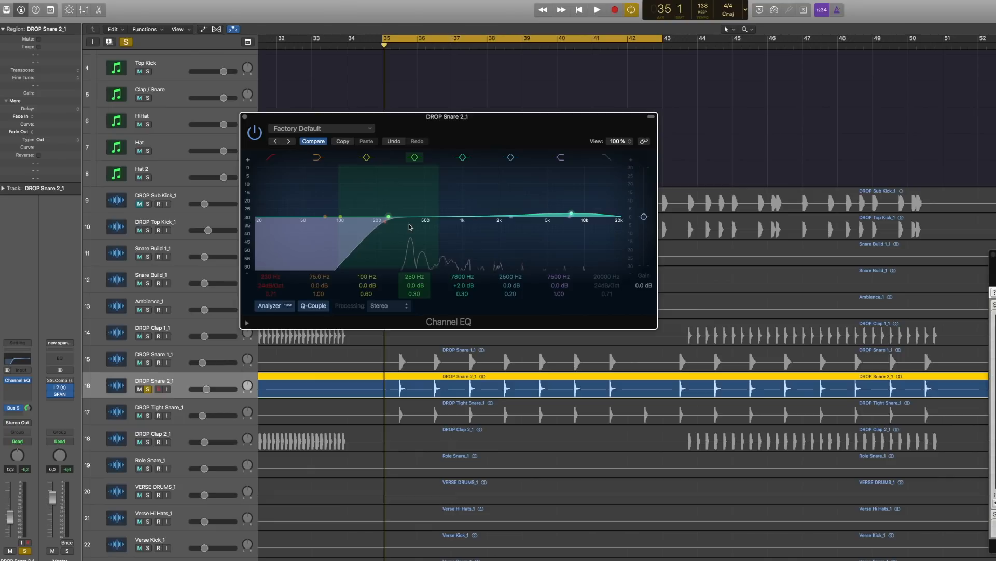
Compare DROP Snare 2_1 during playback with its Channel EQ bypassed and active.
key(space)
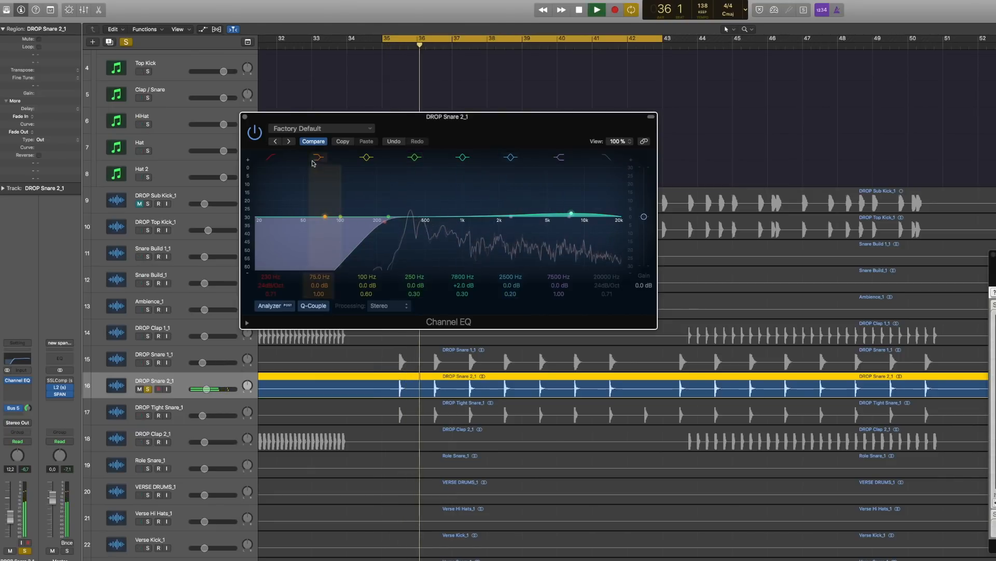
click(254, 132)
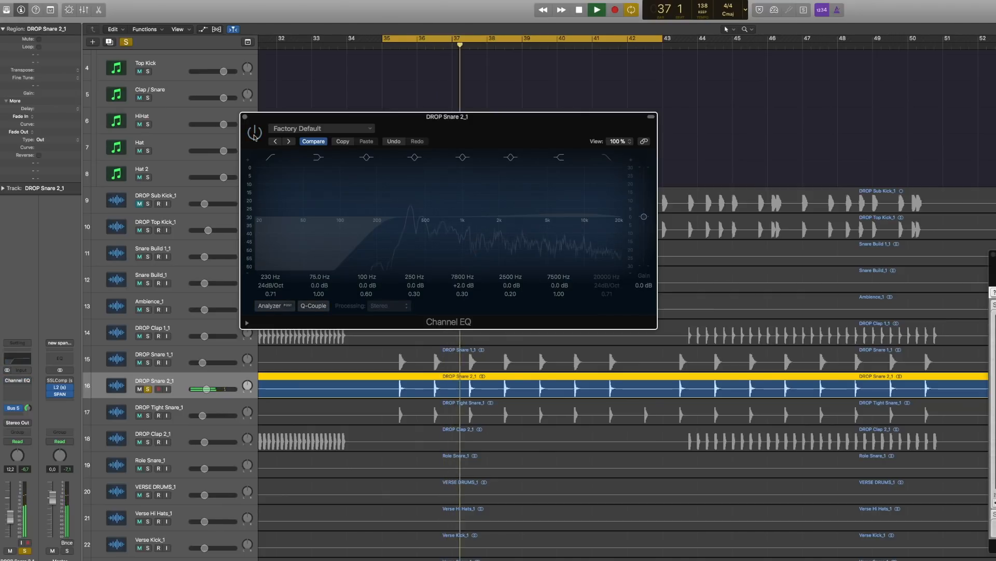
click(254, 132)
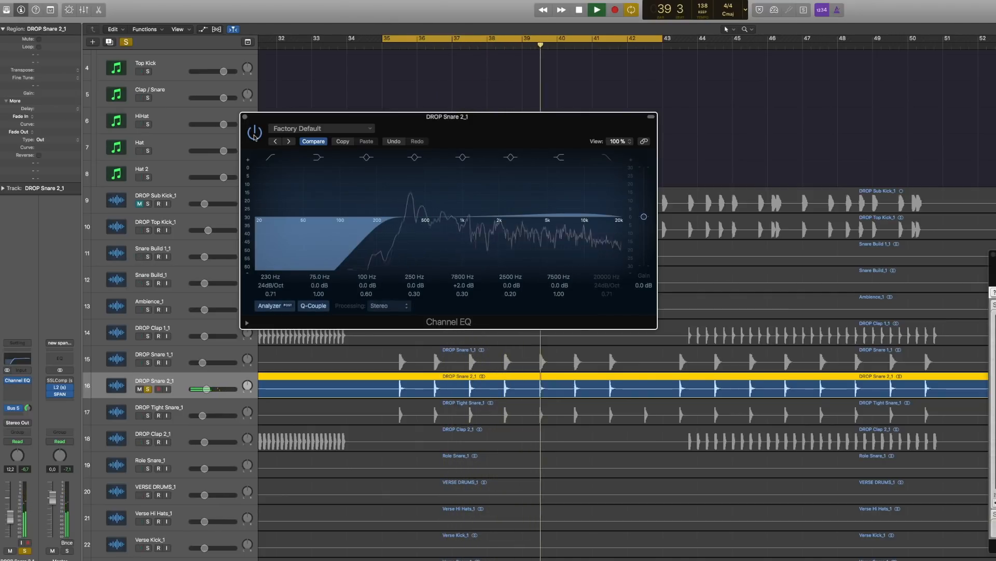
key(space)
Insert a stereo Sample Delay after the EQ on DROP Snare 2_1, place its window below the EQ and start playback.
click(17, 387)
mouse_move(32, 449)
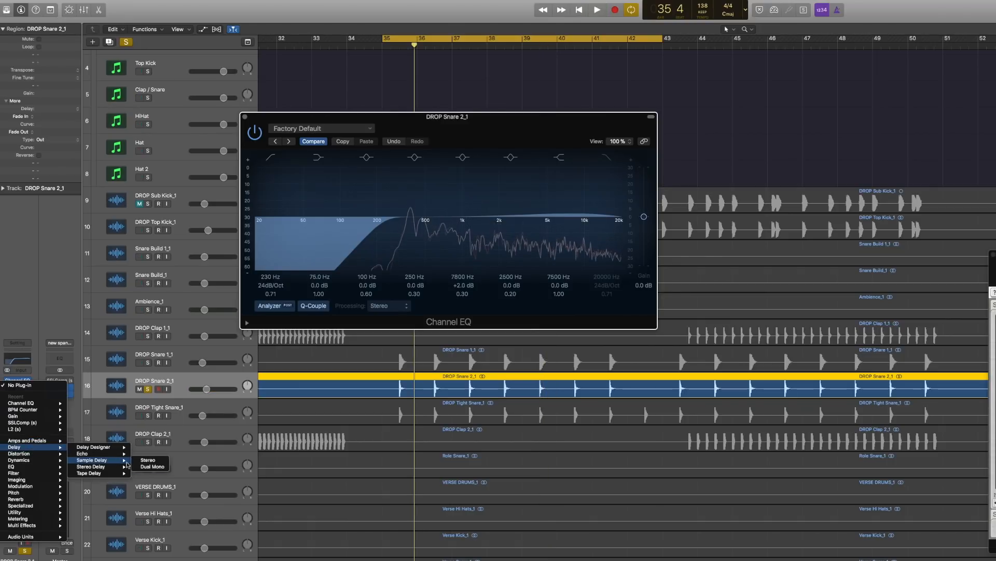
click(148, 460)
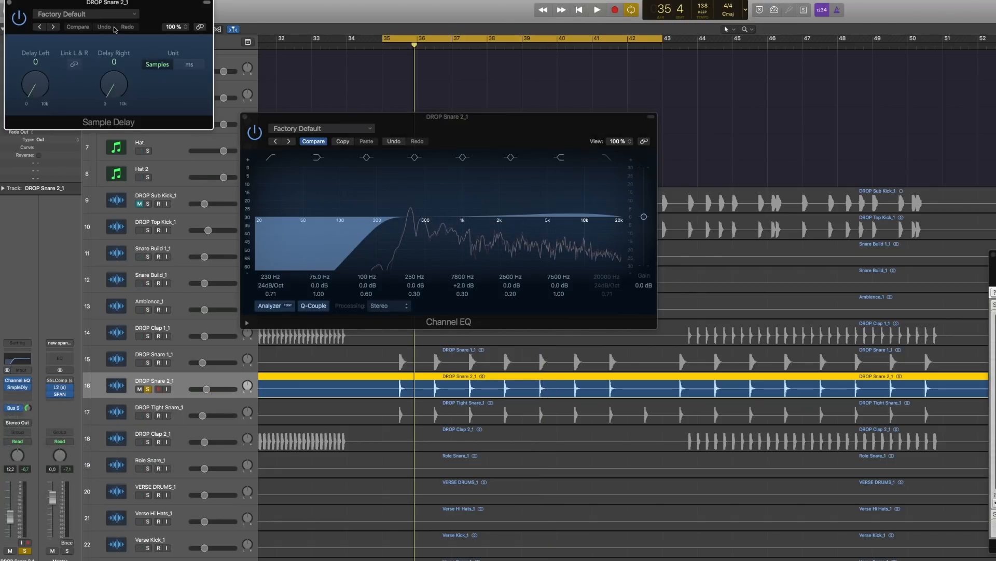
drag(88, 7, 413, 331)
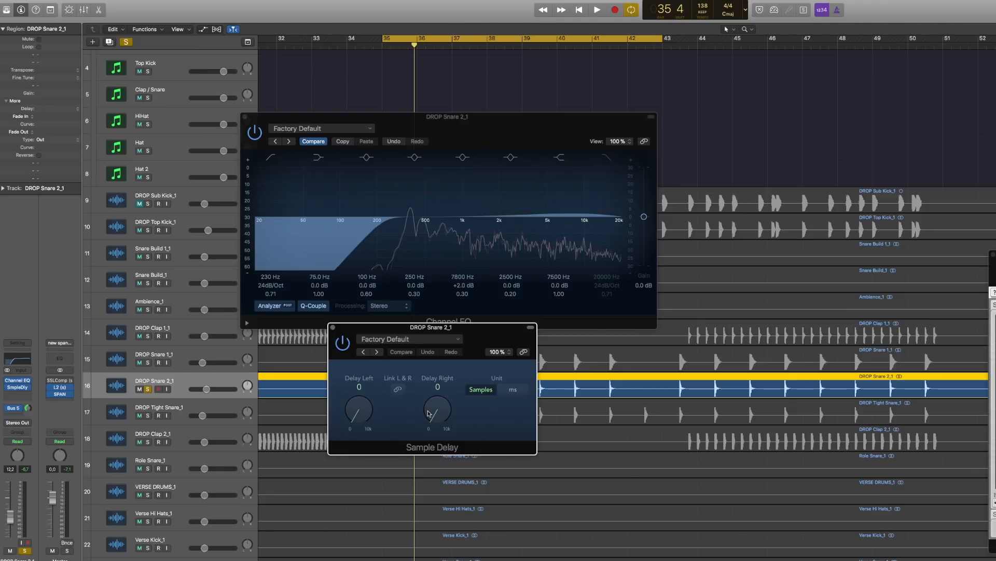
key(space)
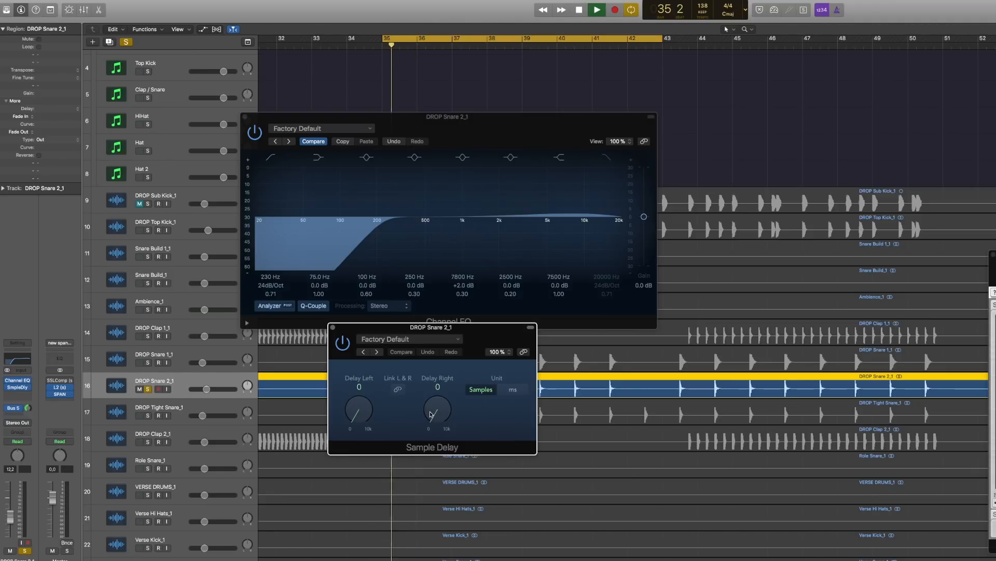
Set the right-channel delay of DROP Snare 2_1's Sample Delay to 490 samples during playback and stop the transport.
drag(430, 414, 430, 410)
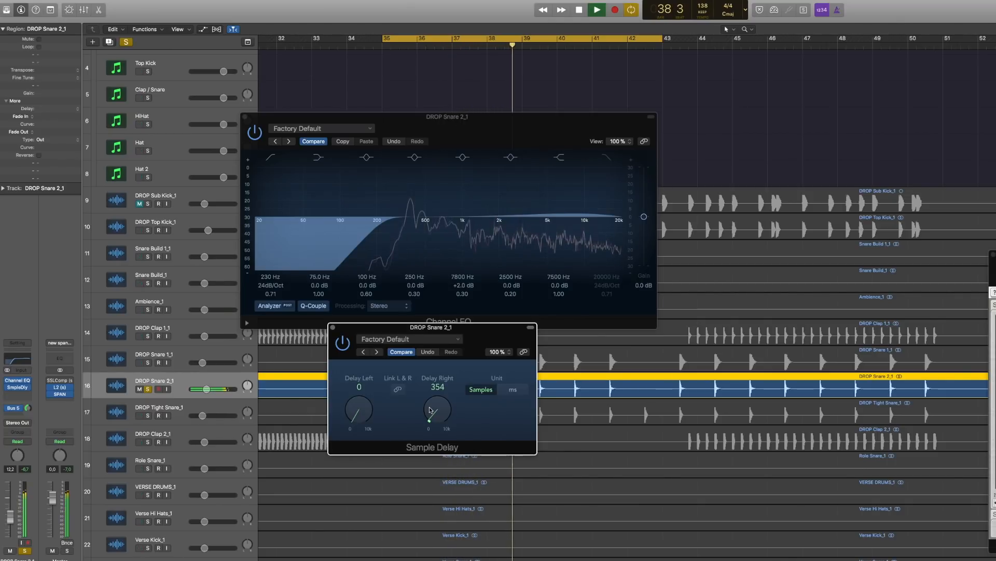
drag(430, 412, 430, 410)
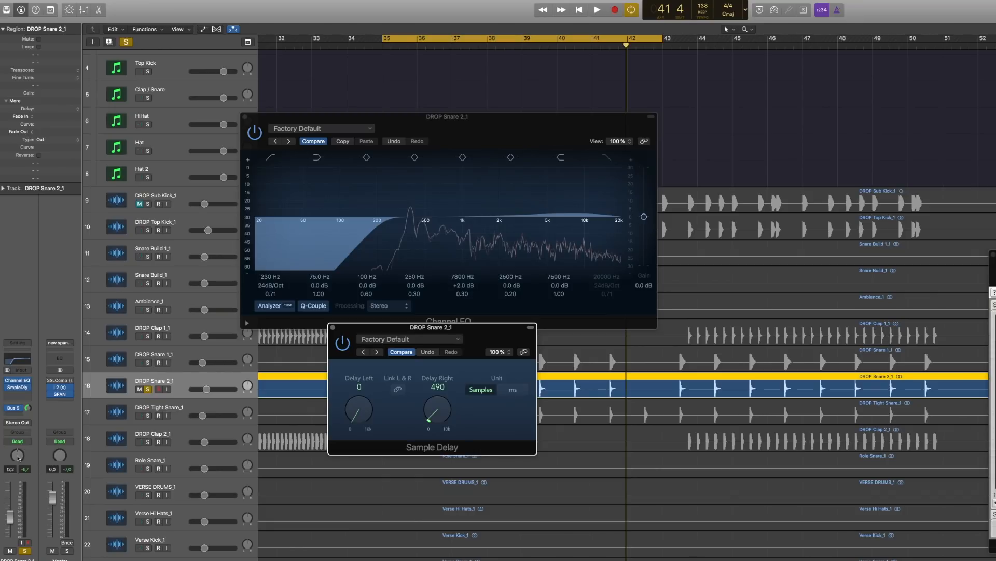
key(space)
drag(18, 457, 18, 453)
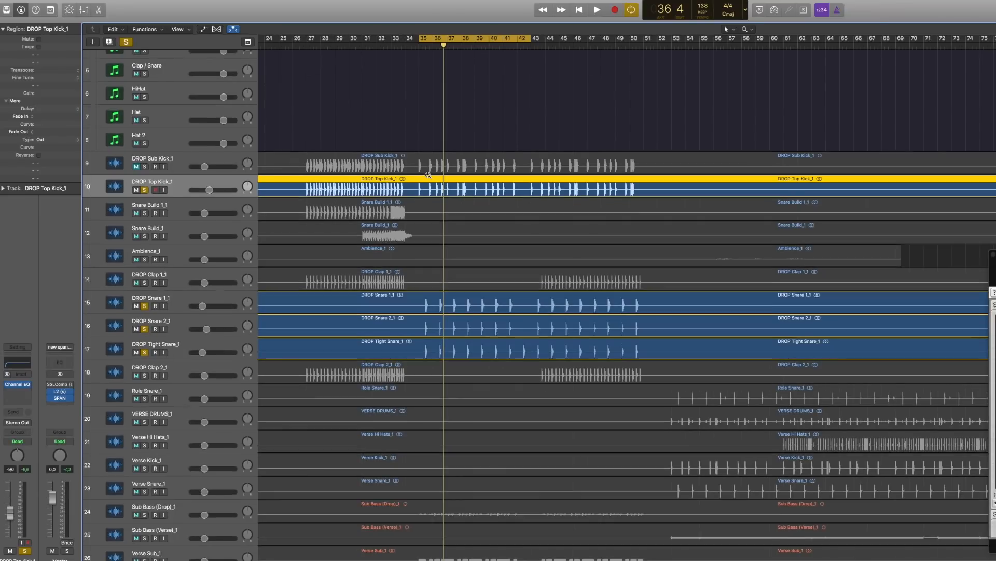
Survey the remaining tracks of the drop section and audition Sub Bass (Drop)_1.
scroll(428, 175, down, 5)
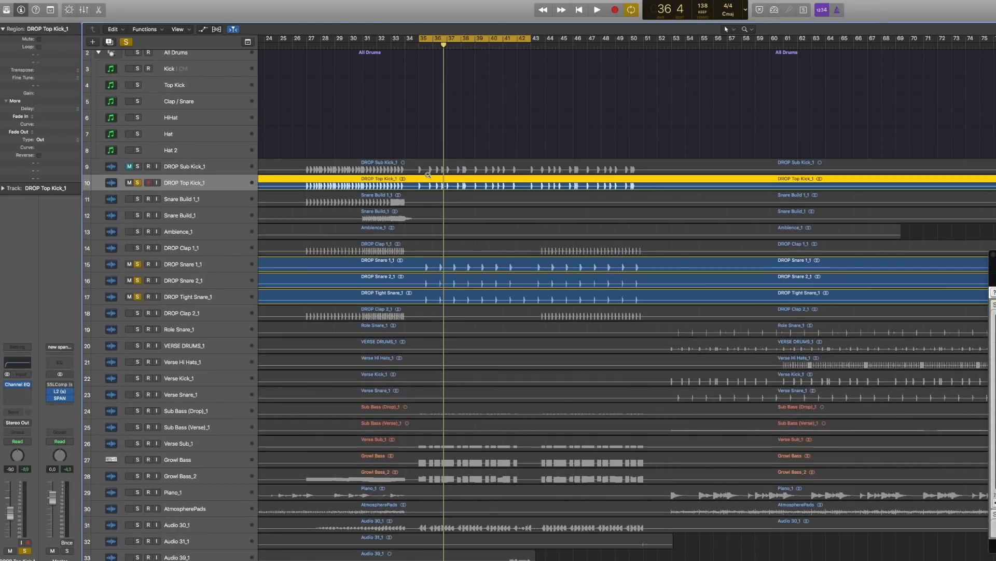
scroll(429, 175, down, 10)
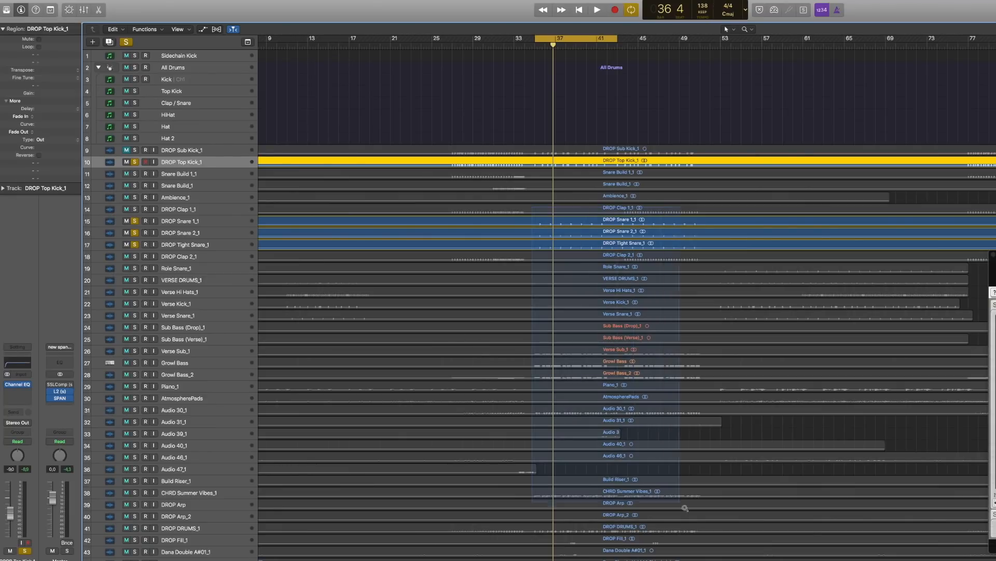
drag(685, 507, 684, 506)
scroll(500, 321, down, 10)
scroll(488, 316, down, 10)
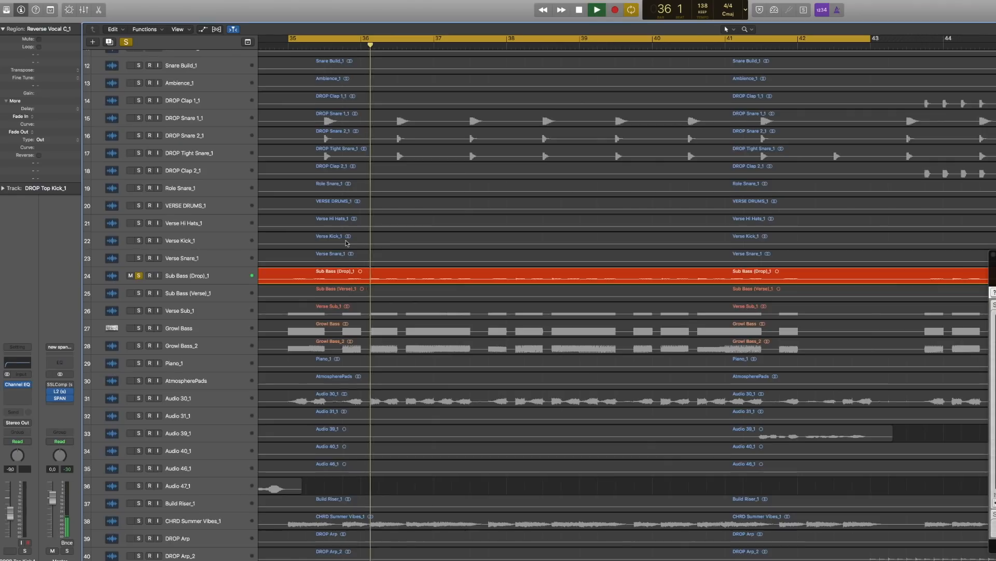
scroll(346, 244, down, 2)
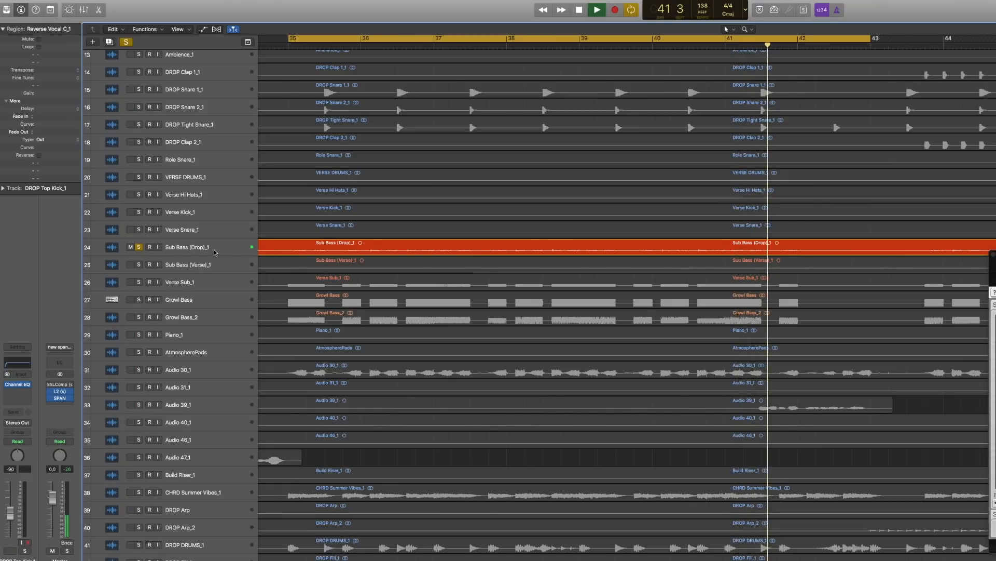
key(space)
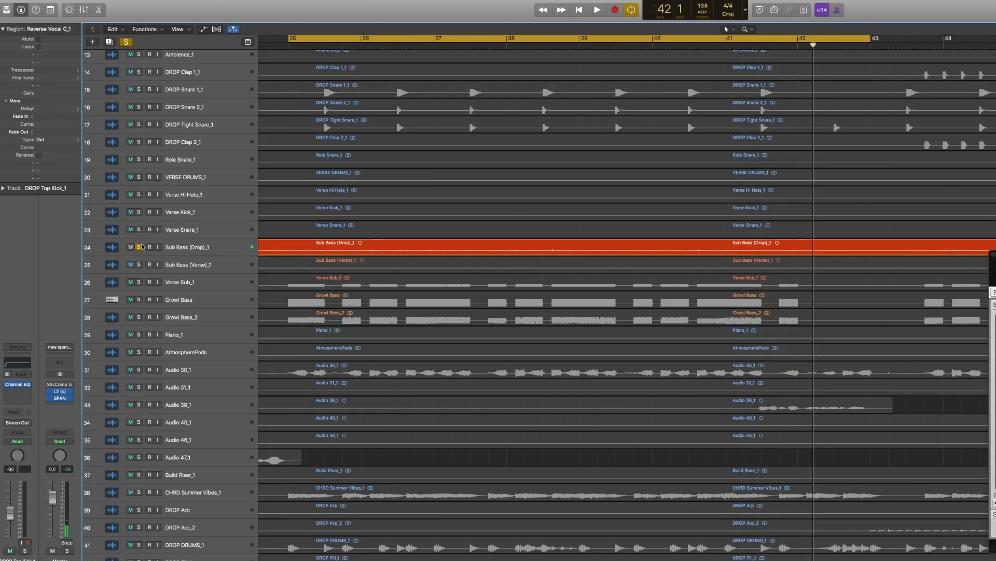
Take Sub Bass (Drop)_1 out of solo and audition Verse Sub_1 on its own.
click(139, 247)
click(148, 283)
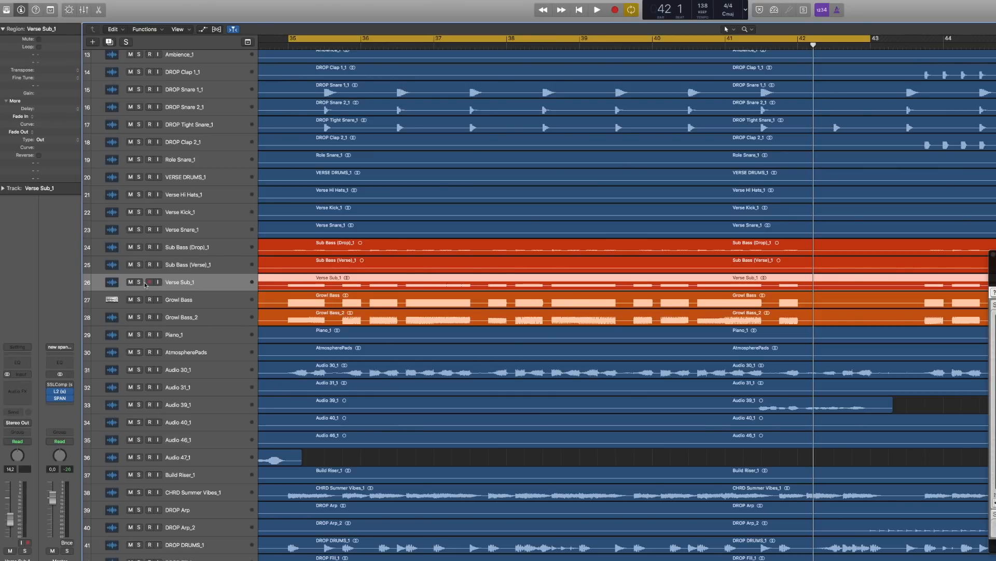
click(139, 283)
key(space)
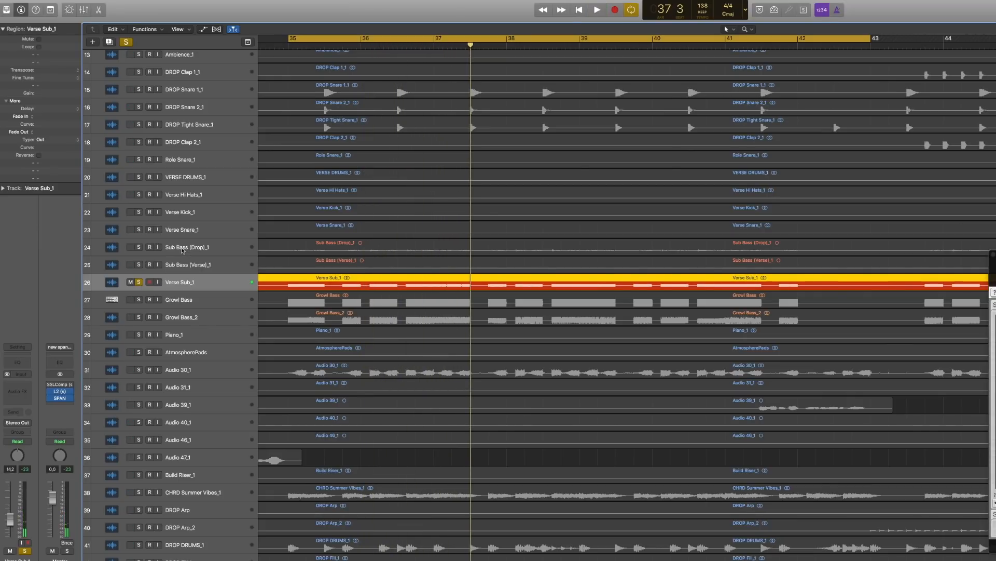
Mute Sub Bass (Drop)_1 and audition Verse Sub_1 with Growl Bass, adding Growl Bass_2 to the soloed layers.
click(137, 253)
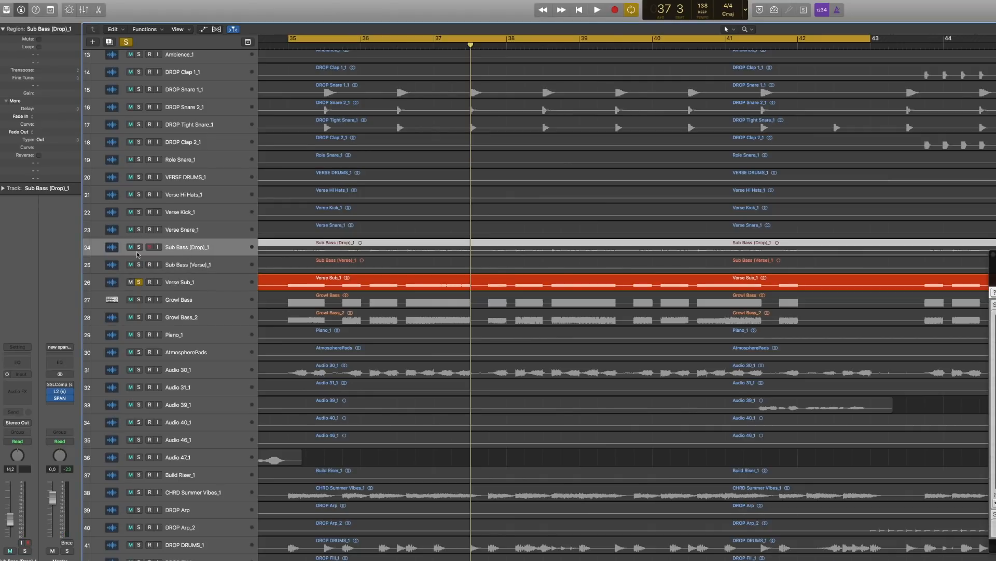
click(139, 300)
key(space)
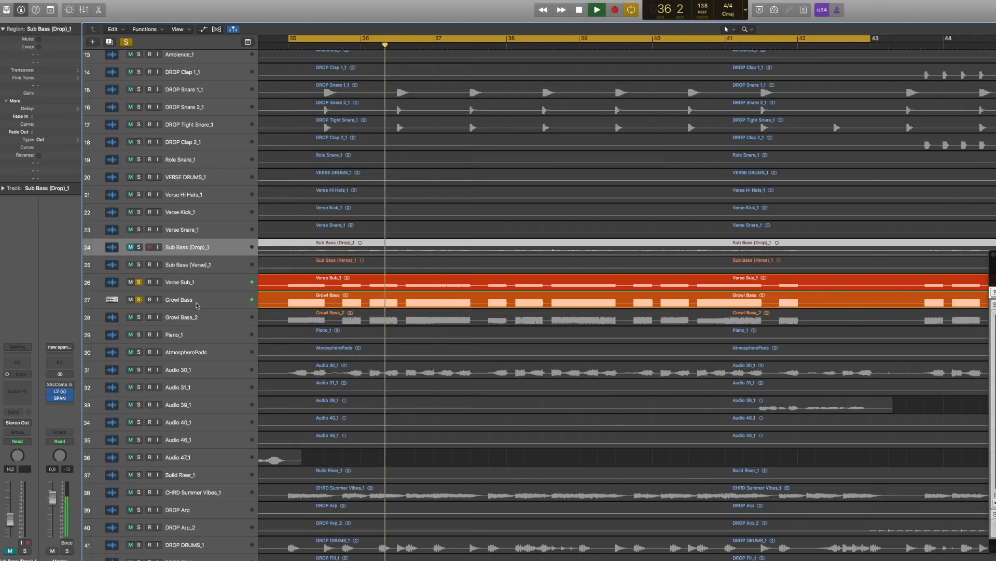
key(space)
click(139, 317)
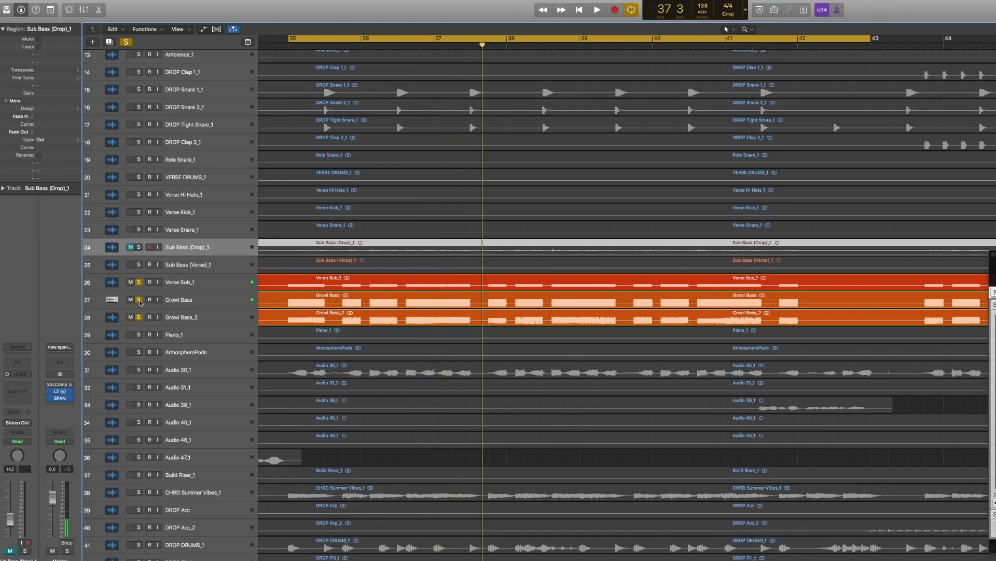
key(space)
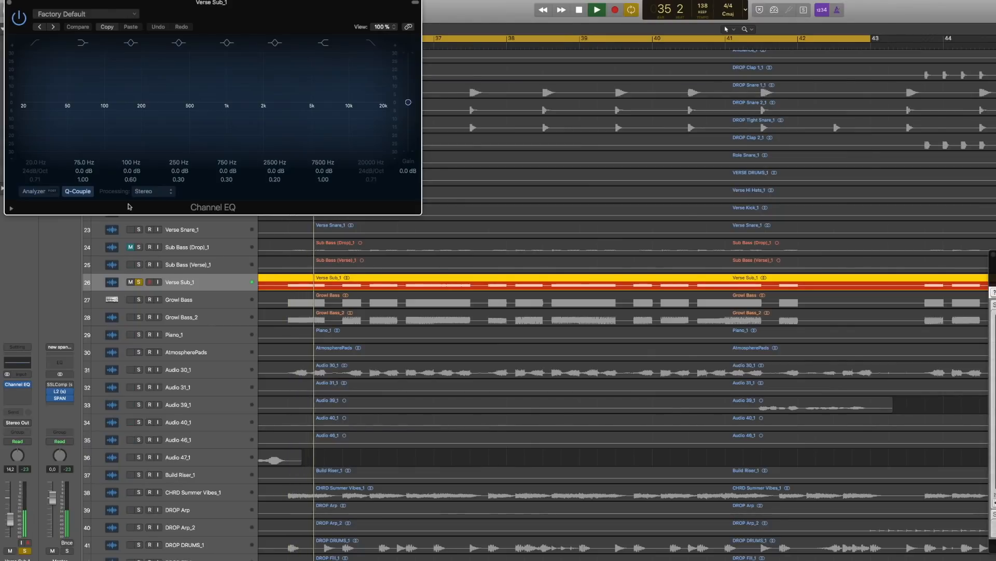
Enable the analyzer on Verse Sub_1's Channel EQ, reposition the plug-in window and stop playback once the spectrum is captured.
click(35, 191)
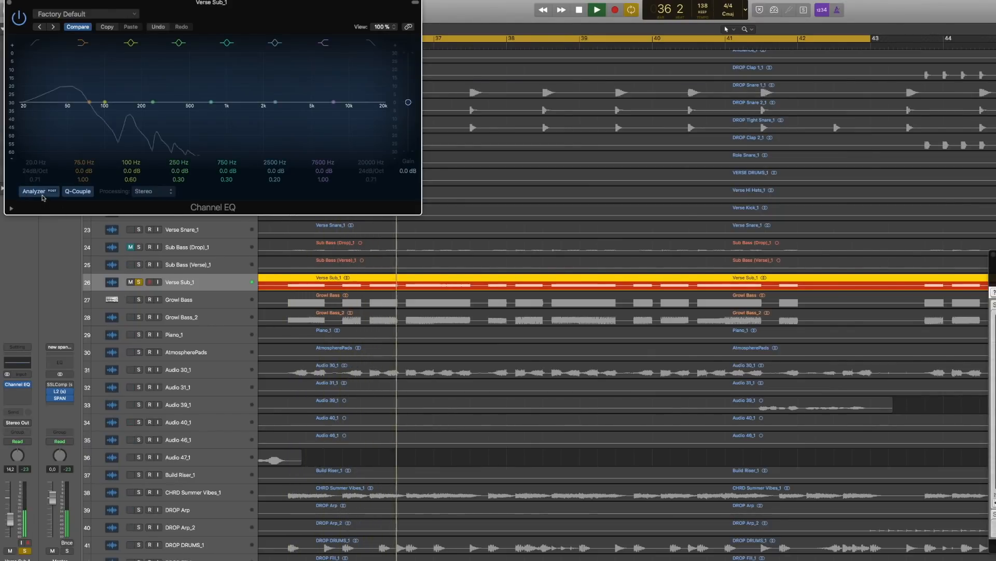
drag(37, 5, 78, 48)
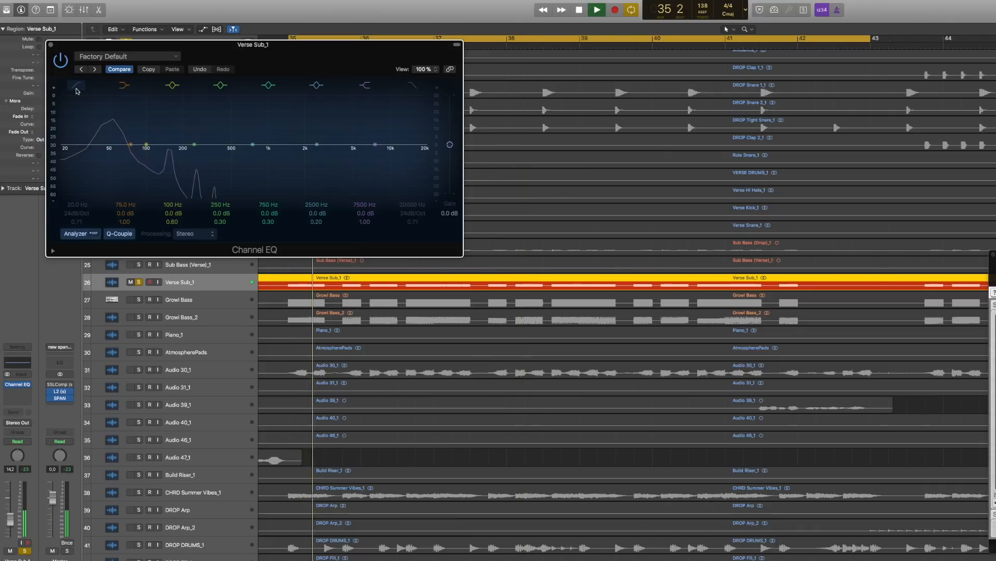
key(space)
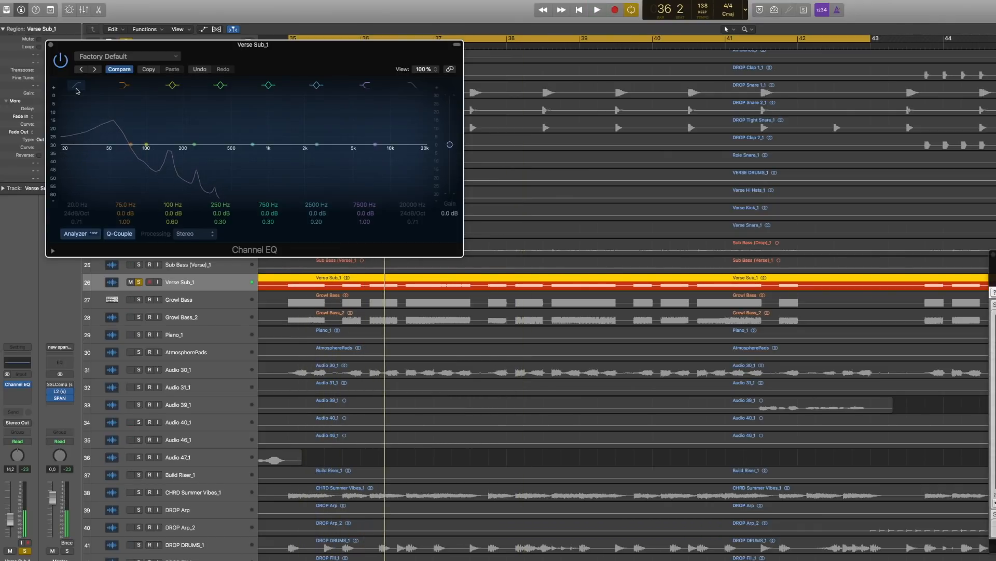
Apply a low cut at about 40 Hz and a high cut to Verse Sub_1's Channel EQ, checking the result in playback.
drag(78, 166, 123, 168)
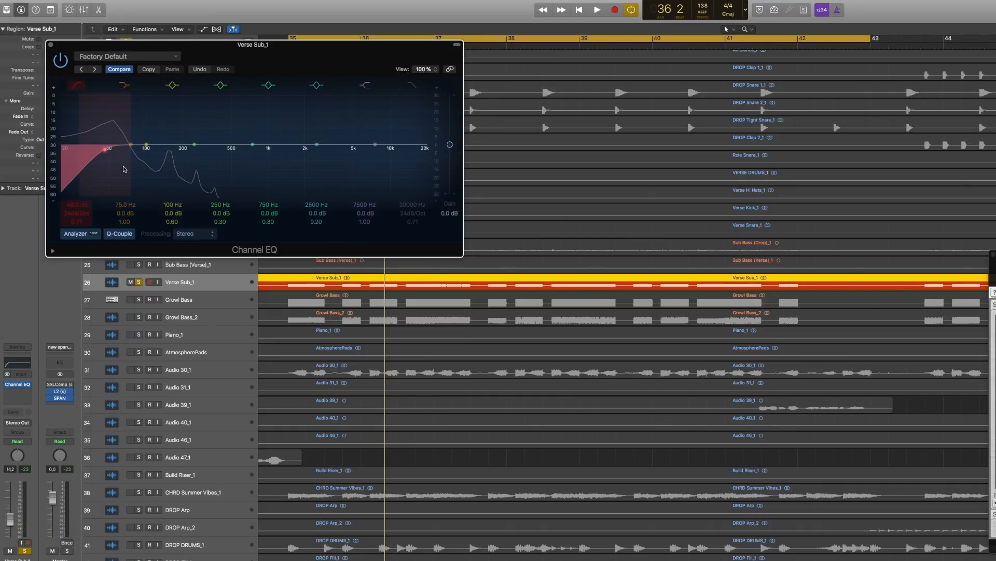
key(space)
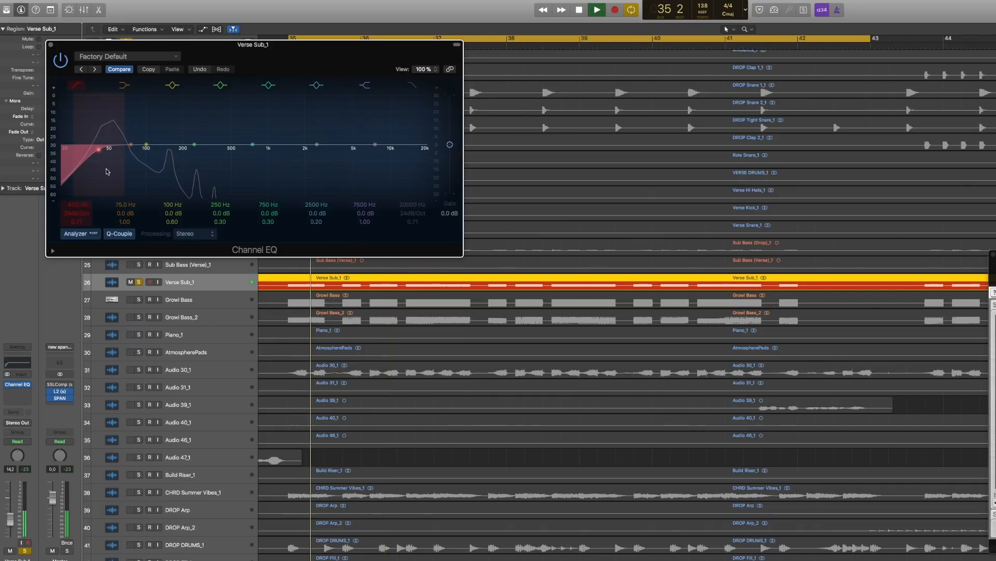
key(space)
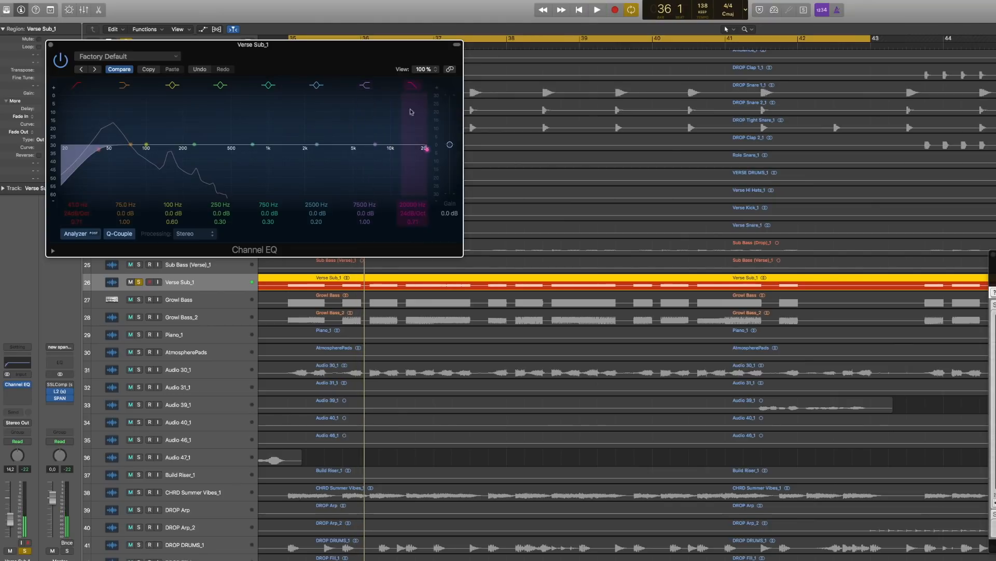
drag(406, 169, 144, 174)
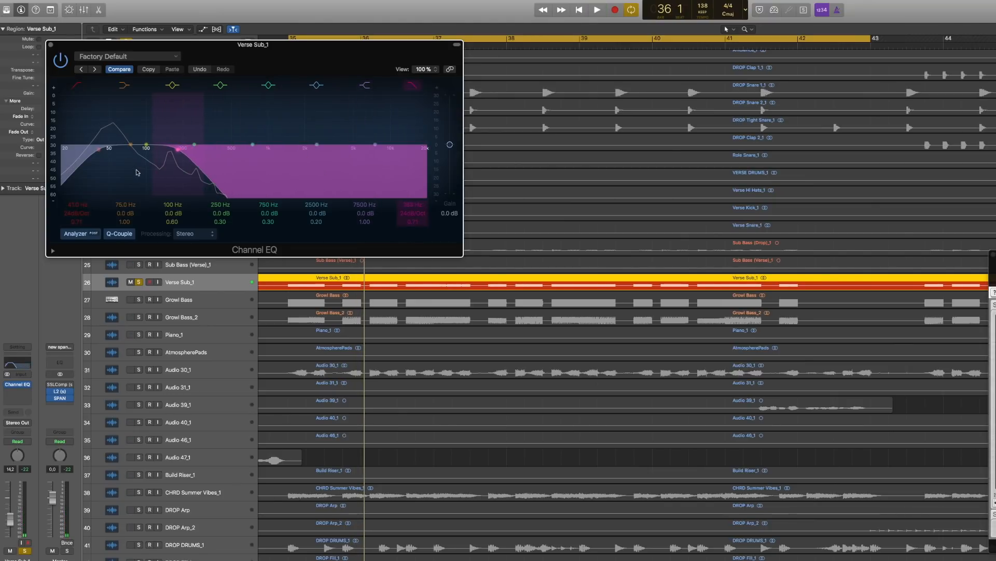
key(space)
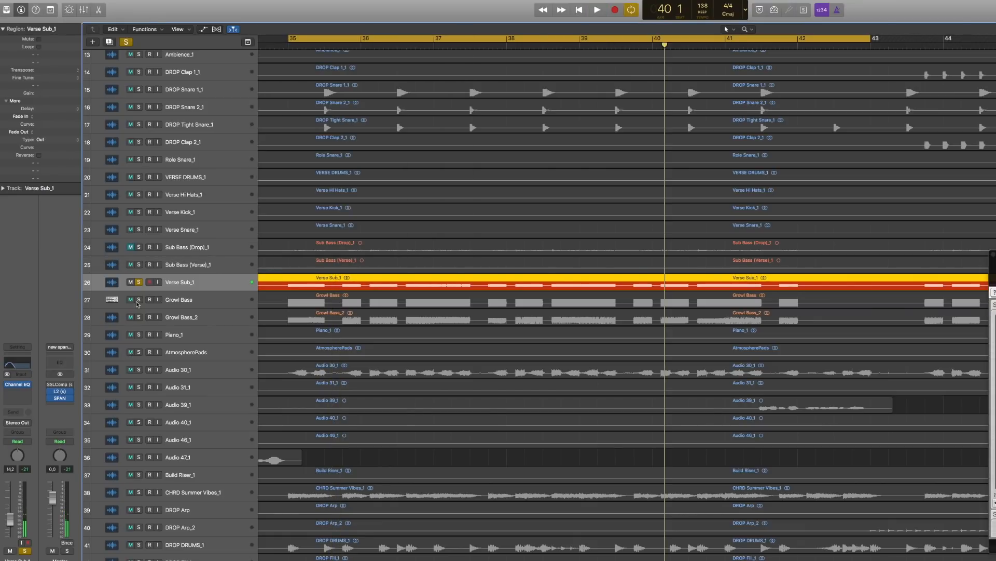
Solo Growl Bass alongside Verse Sub_1 and add a Channel EQ to the Growl Bass track.
click(138, 300)
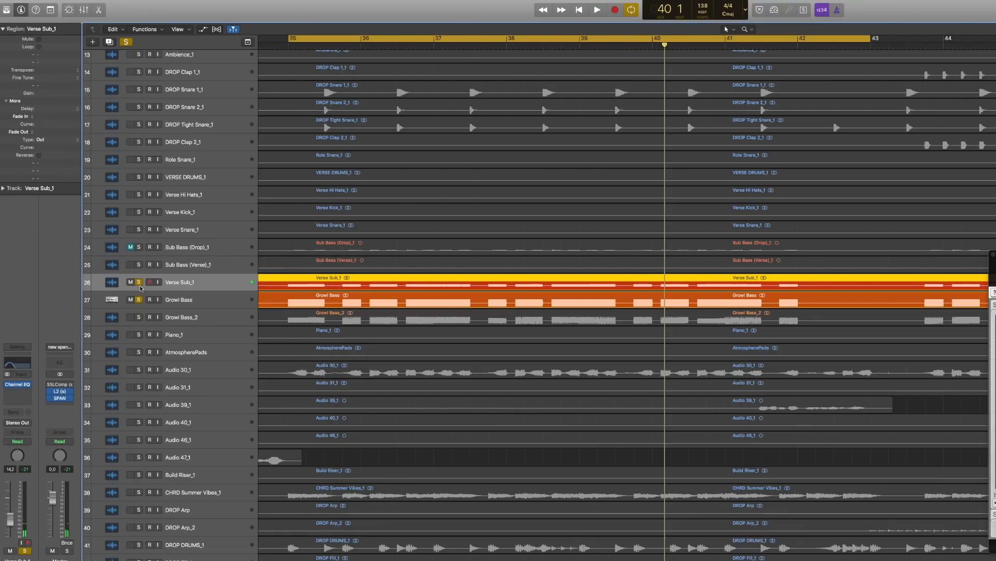
click(210, 305)
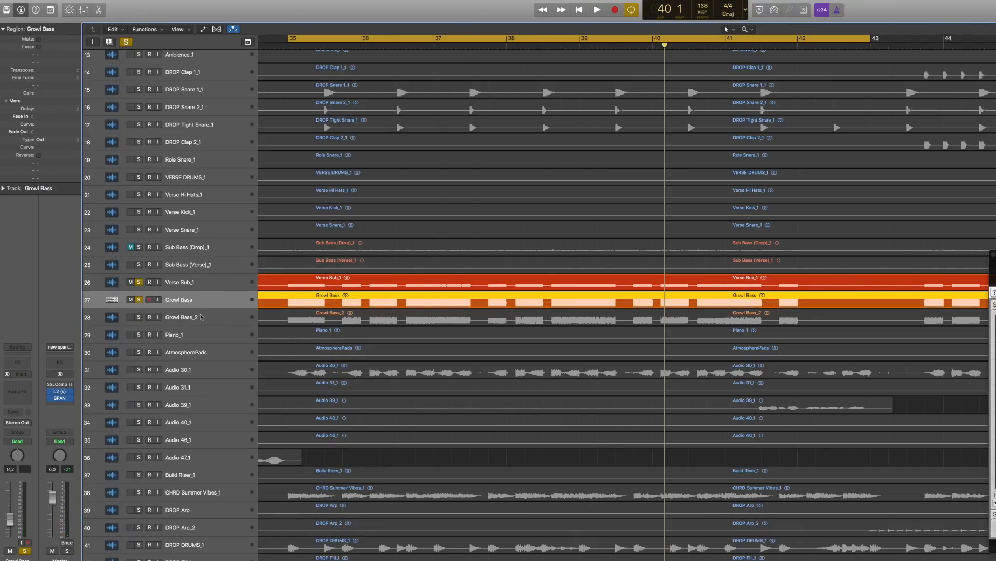
click(27, 363)
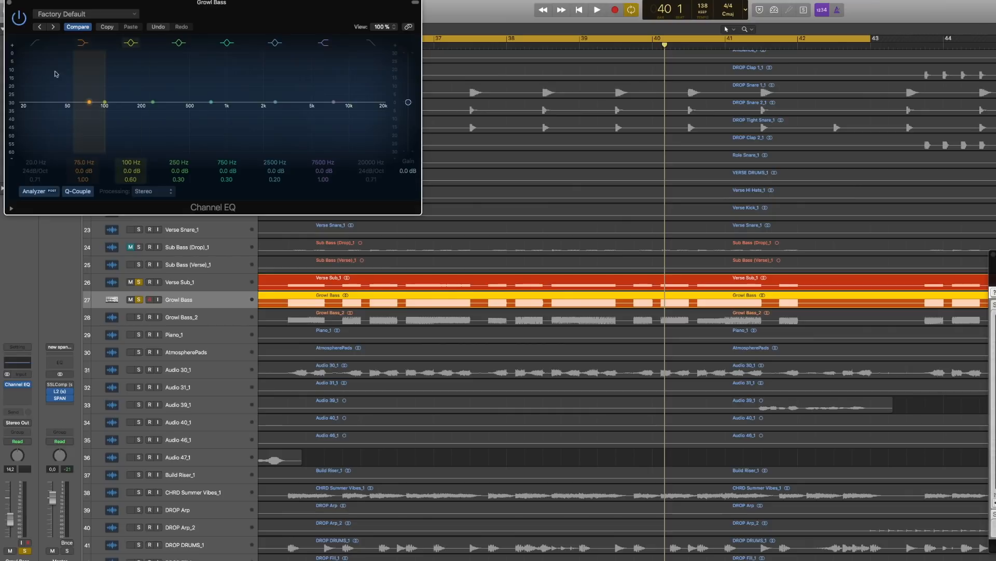
Set Growl Bass's EQ low cut to 65 Hz while listening against Verse Sub_1, with the EQ window moved over the arrangement.
key(space)
click(36, 41)
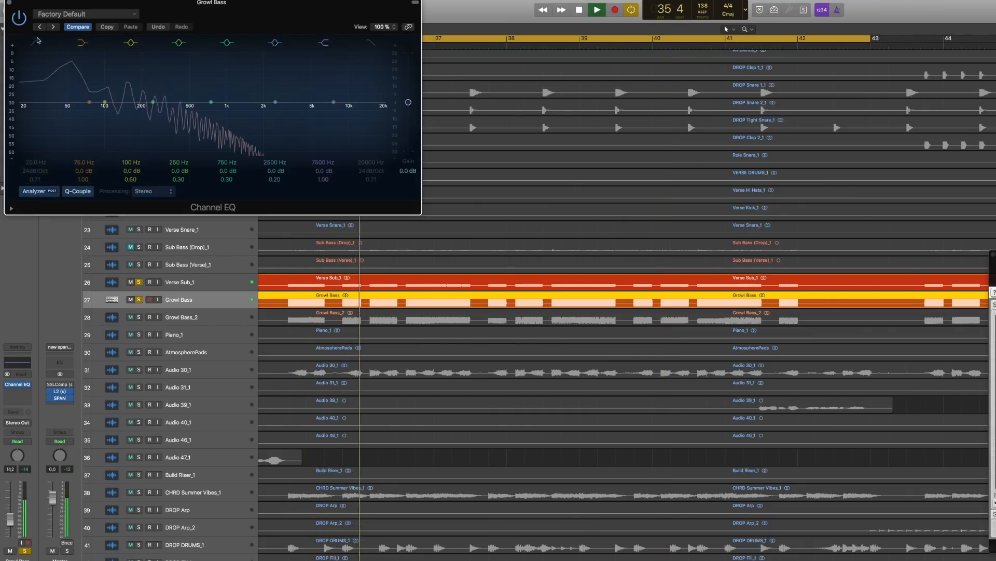
drag(56, 123, 172, 134)
drag(239, 3, 530, 42)
drag(420, 180, 362, 179)
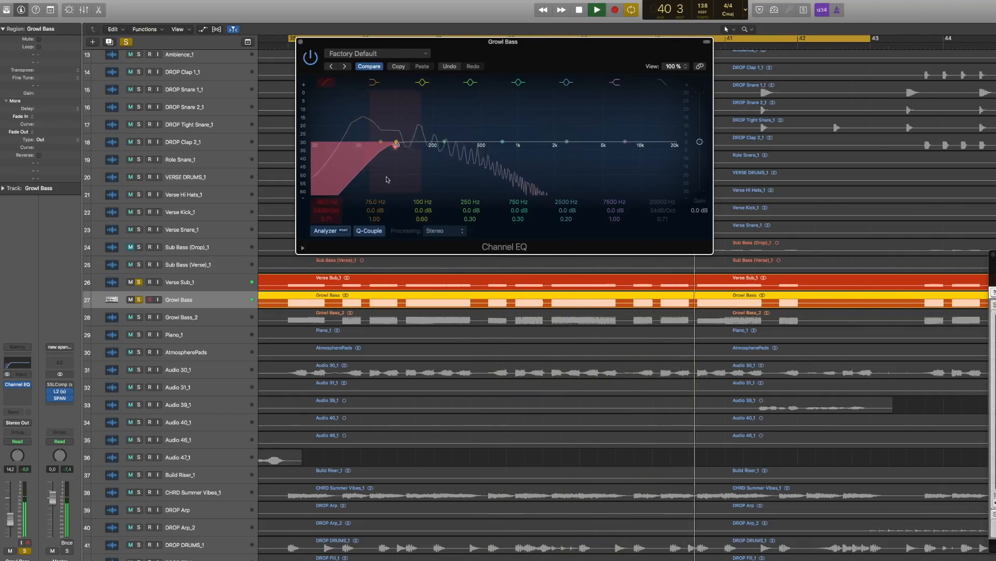
drag(361, 181, 376, 188)
key(space)
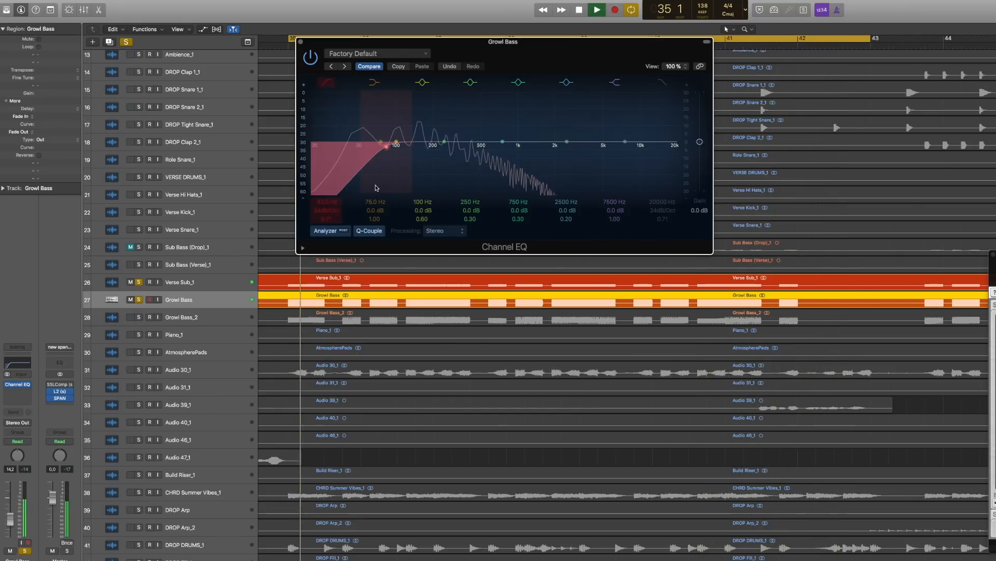
drag(385, 181, 362, 182)
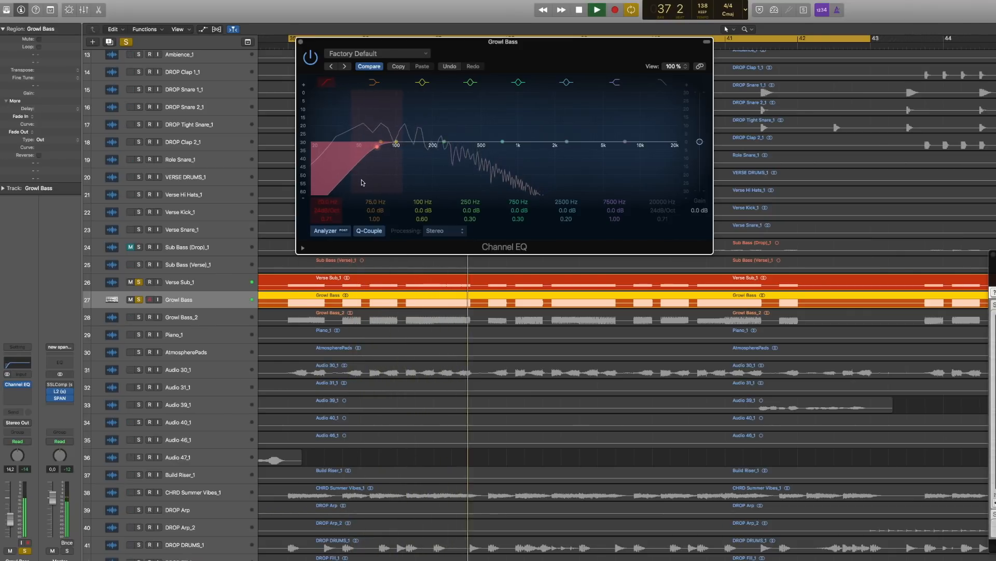
click(301, 41)
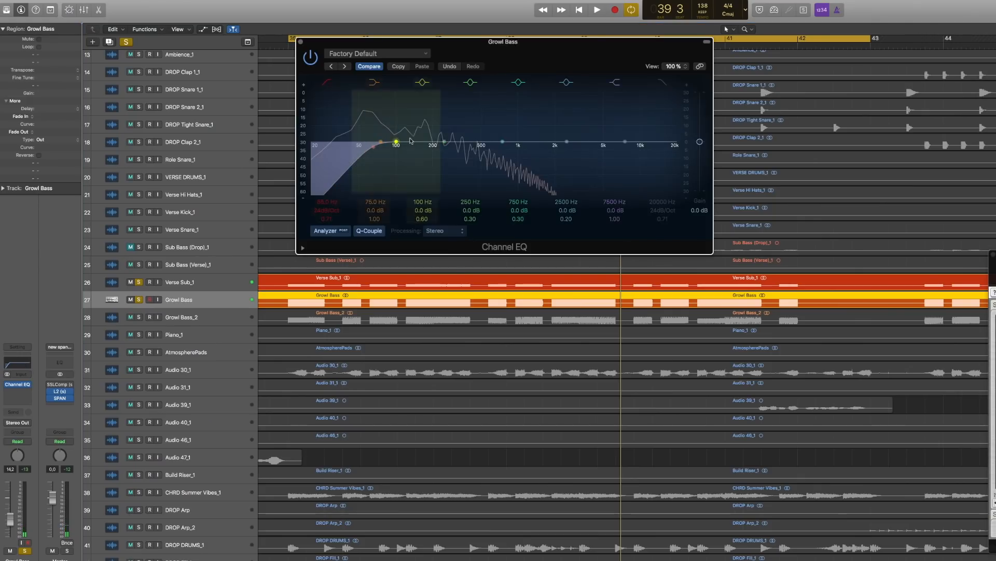
Try a 4.5 dB boost at 1500 Hz on Growl Bass's EQ during playback, then disable that band.
key(space)
drag(516, 151, 545, 144)
key(space)
click(522, 84)
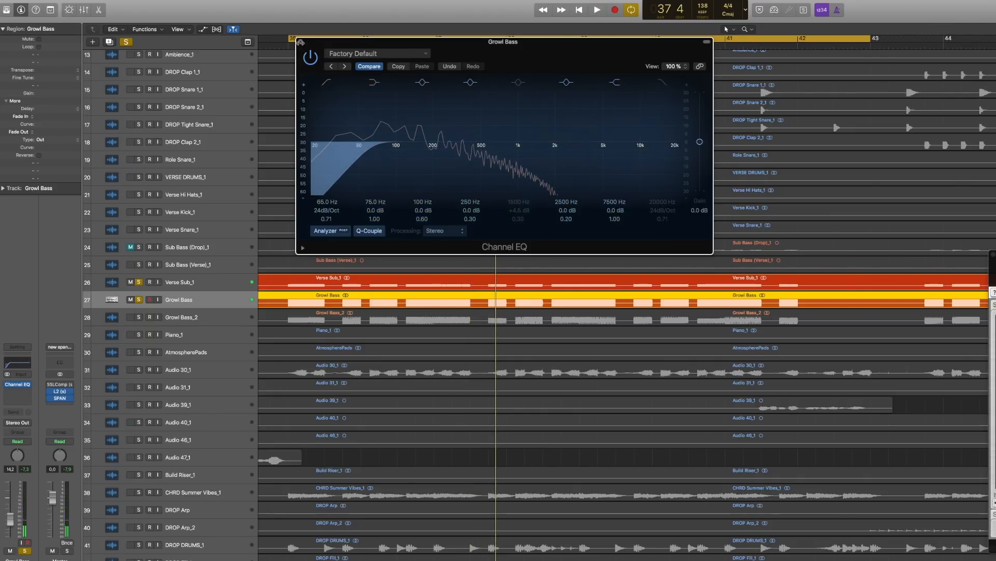
Close Growl Bass's EQ, play Growl Bass_2 with the other soloed bass layers and give it a Channel EQ with the analyzer on.
click(300, 42)
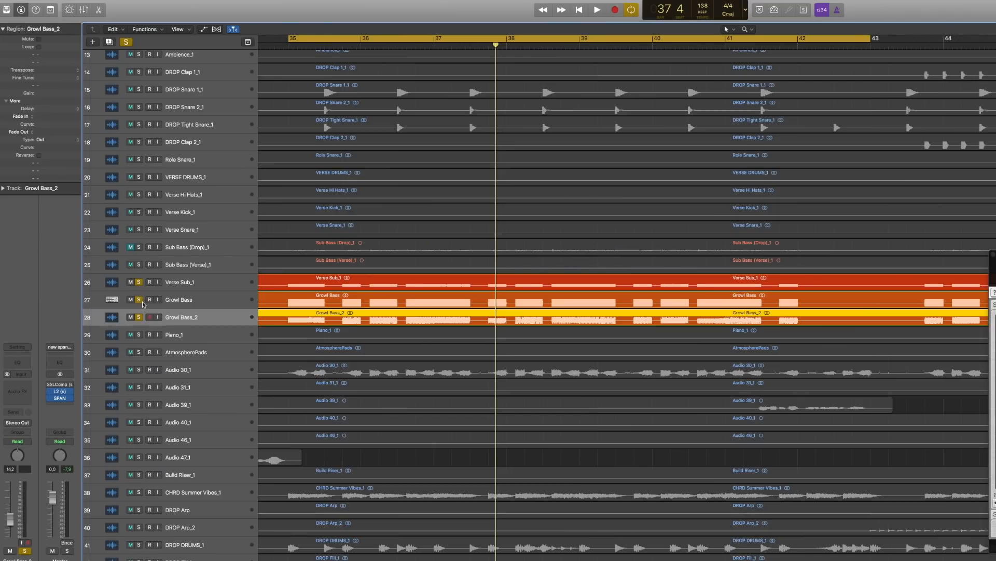
key(space)
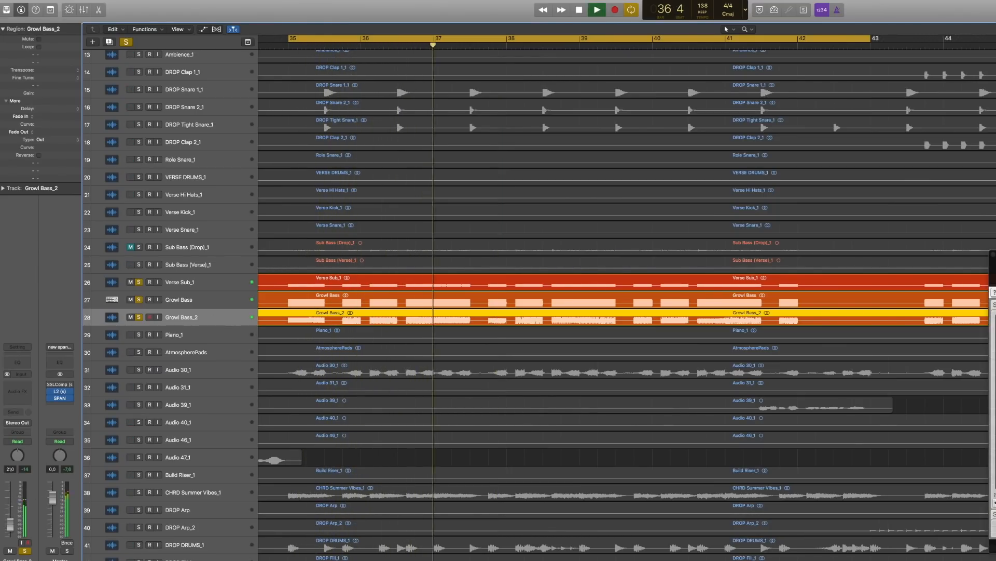
click(18, 362)
click(37, 191)
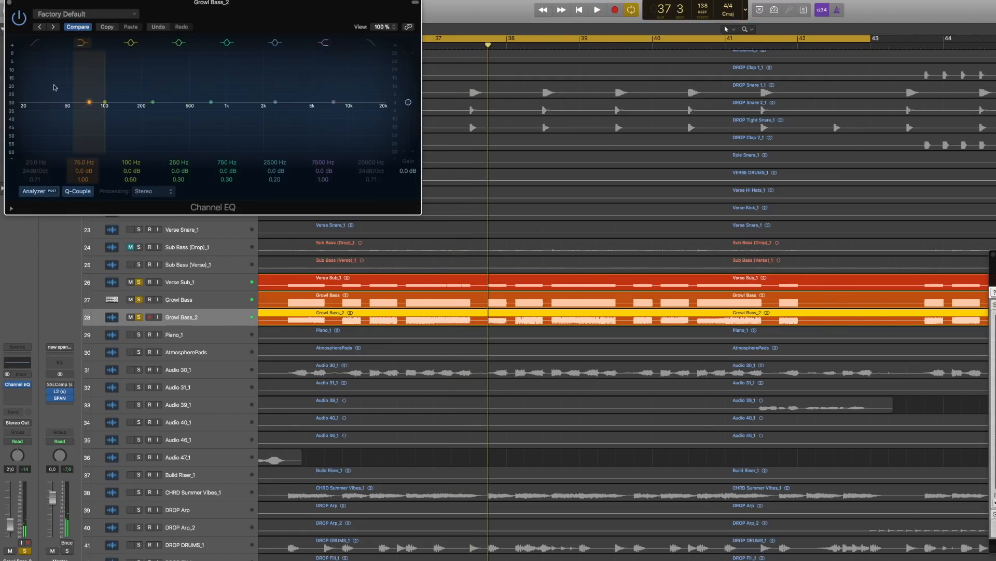
Set the low cut on Growl Bass_2's Channel EQ to 240 Hz and play back the bass layers.
click(37, 49)
mouse_move(39, 140)
mouse_down()
mouse_move(167, 141)
mouse_move(150, 142)
mouse_up()
key(space)
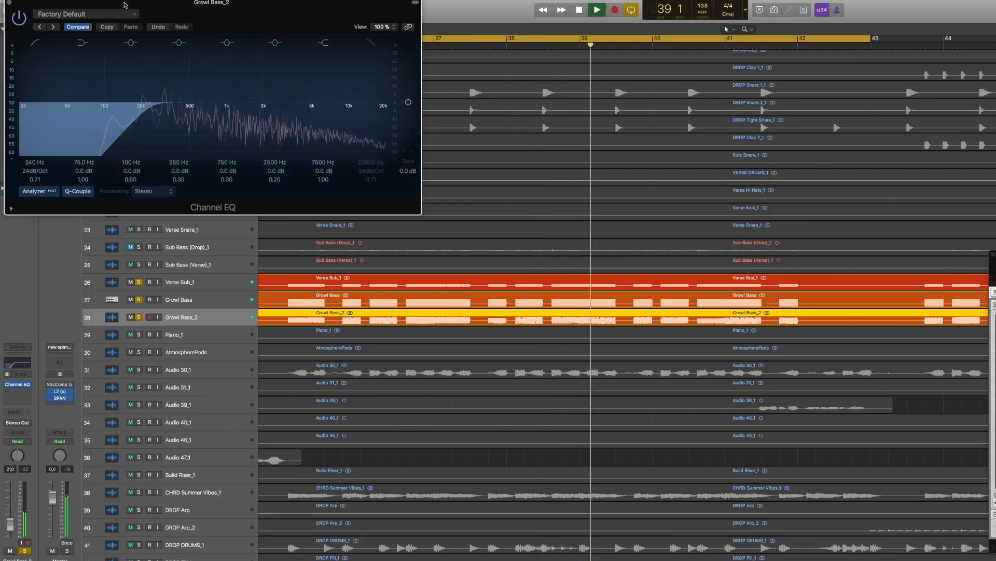
Solo DROP Top Kick_1 with the three bass layers and compare playback with and without Growl Bass_2.
drag(128, 5, 337, 72)
key(space)
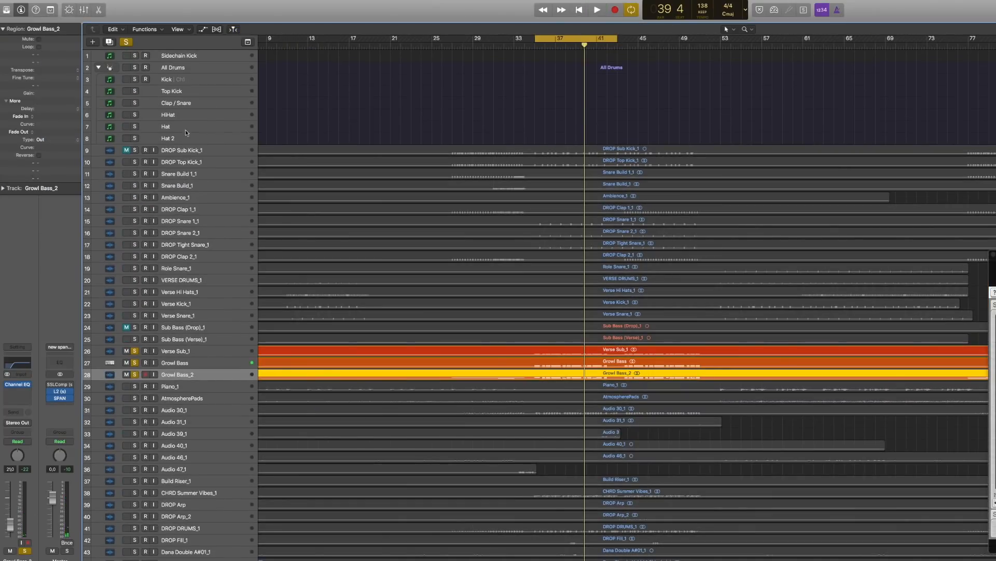
click(135, 162)
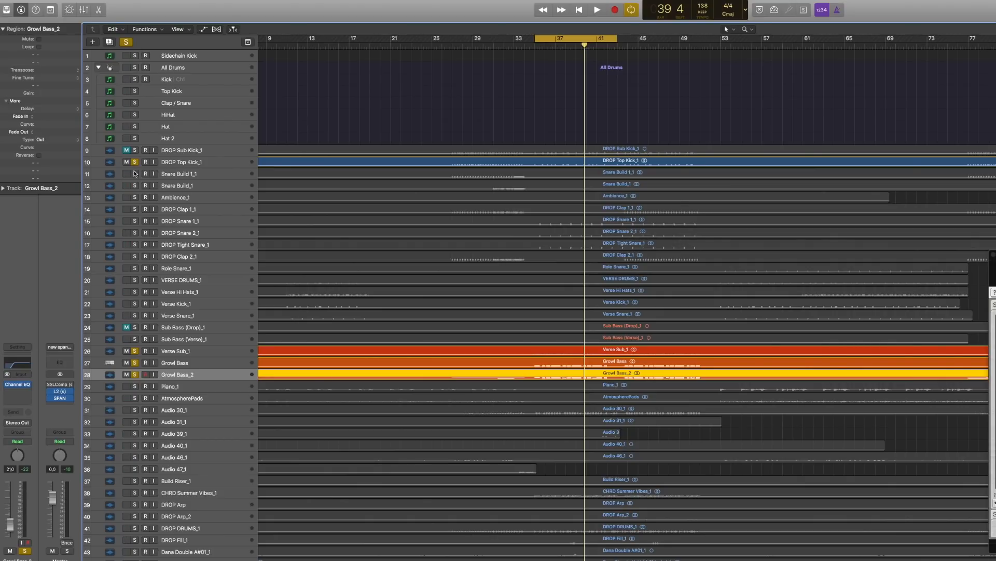
key(space)
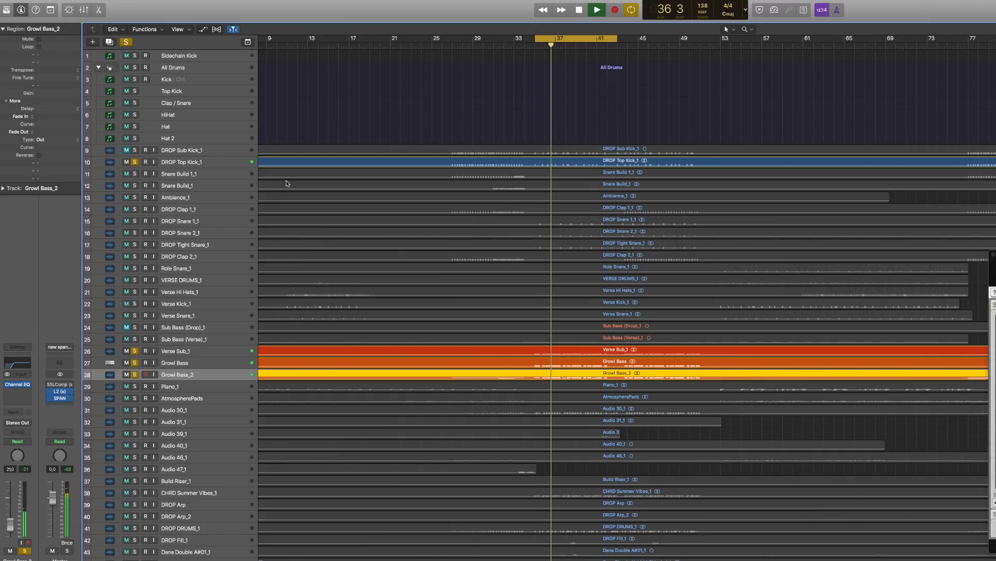
click(135, 375)
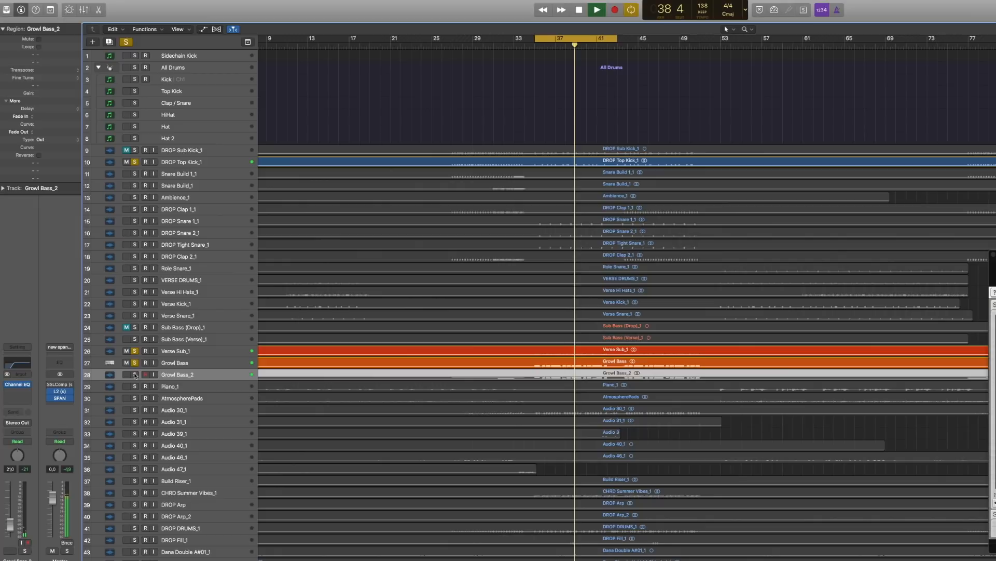
click(135, 374)
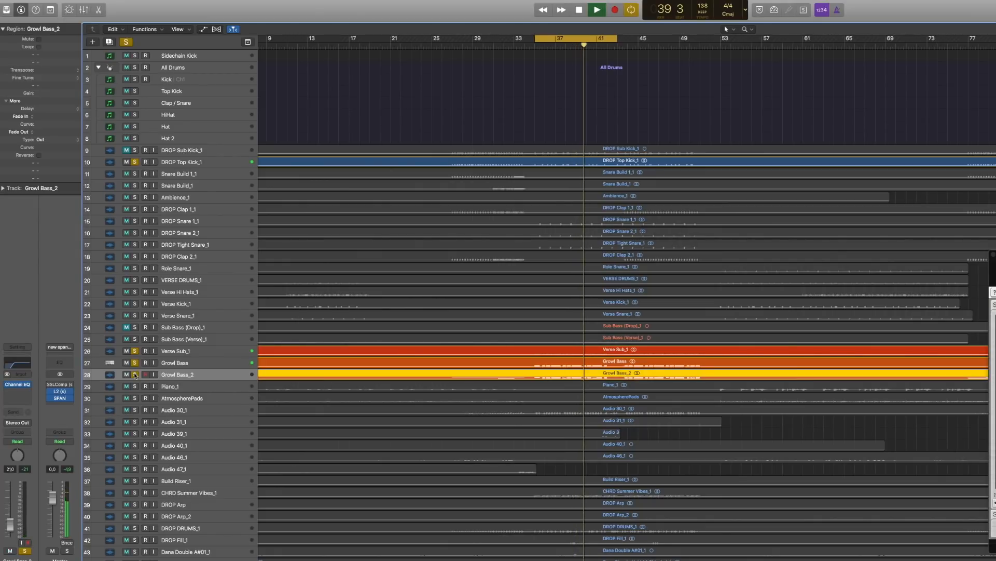
Select Verse Sub_1, Growl Bass and Growl Bass_2 together and lower their mixer levels by about 1 dB.
shift+click(179, 352)
key(x)
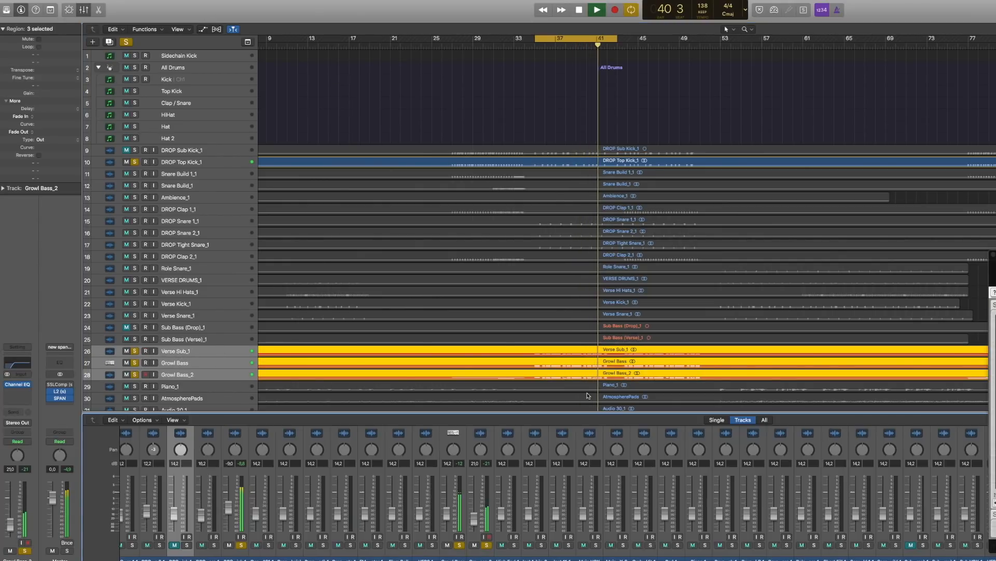
key(space)
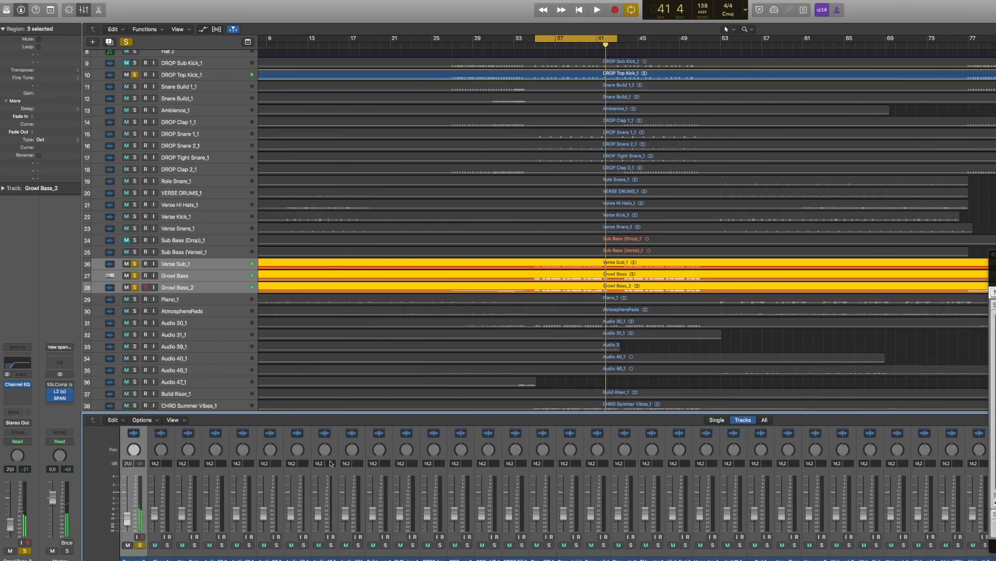
scroll(353, 462, left, 10)
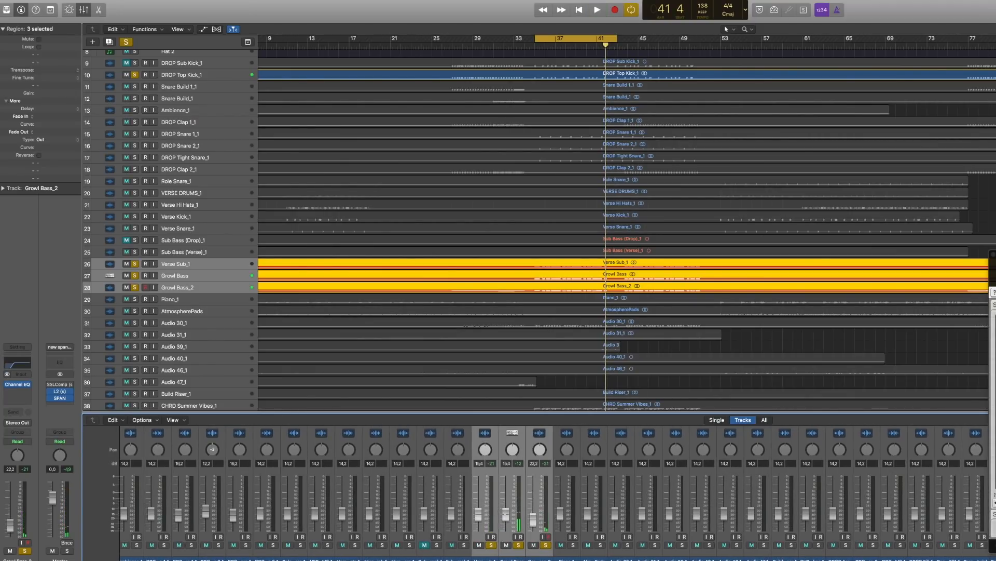
Load the side preset in the Compressor on the bass bus Aux 21 and set its side chain to Audio 26.
key(space)
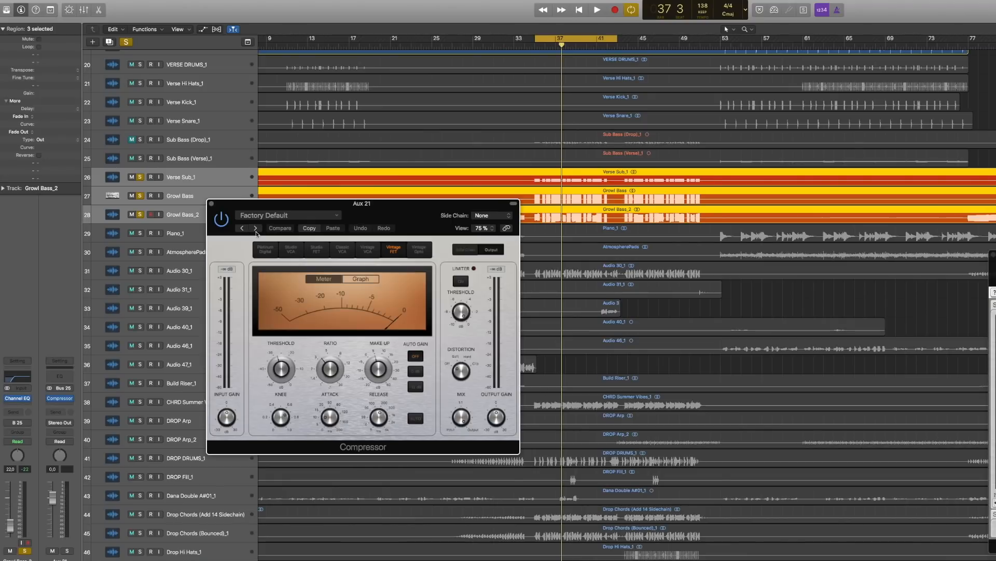
click(255, 229)
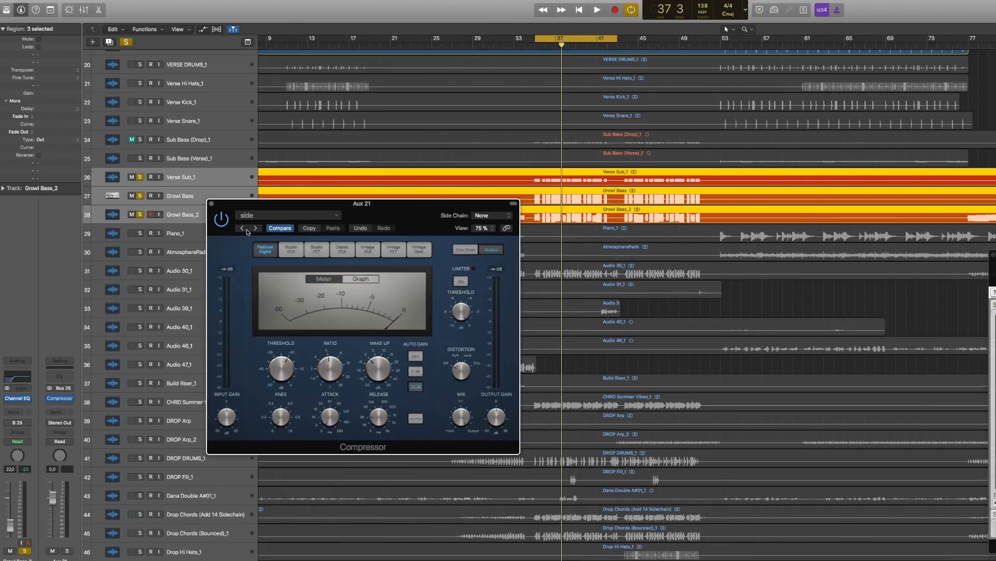
click(485, 215)
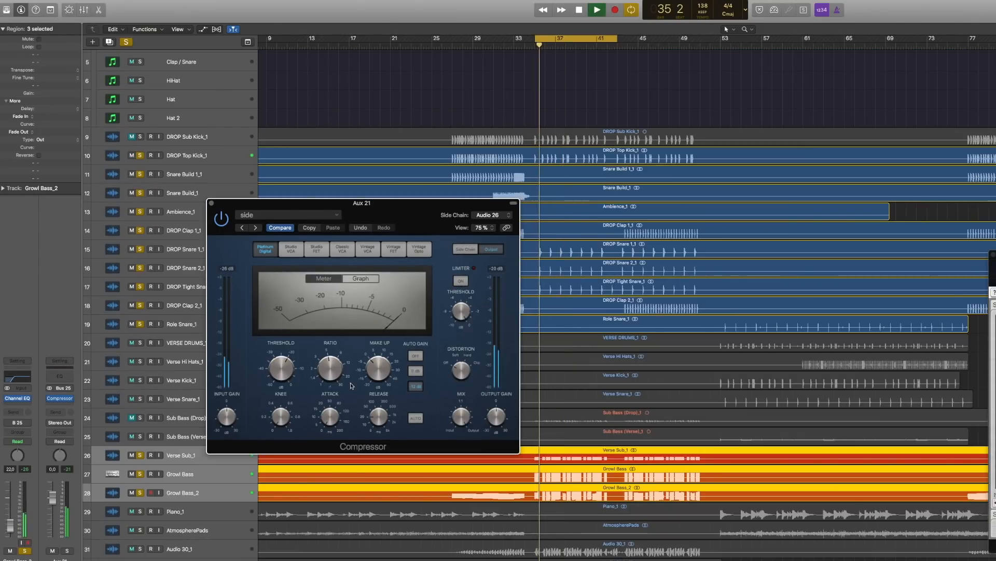
Adjust the threshold of Aux 21's Compressor while playing the soloed drums and bass layers.
drag(285, 396, 283, 402)
key(space)
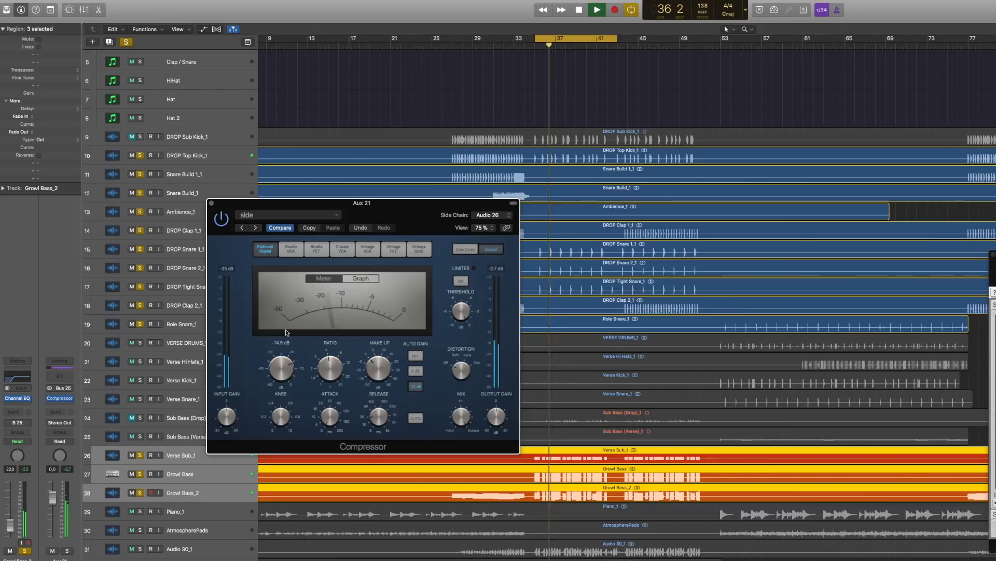
drag(286, 323, 286, 327)
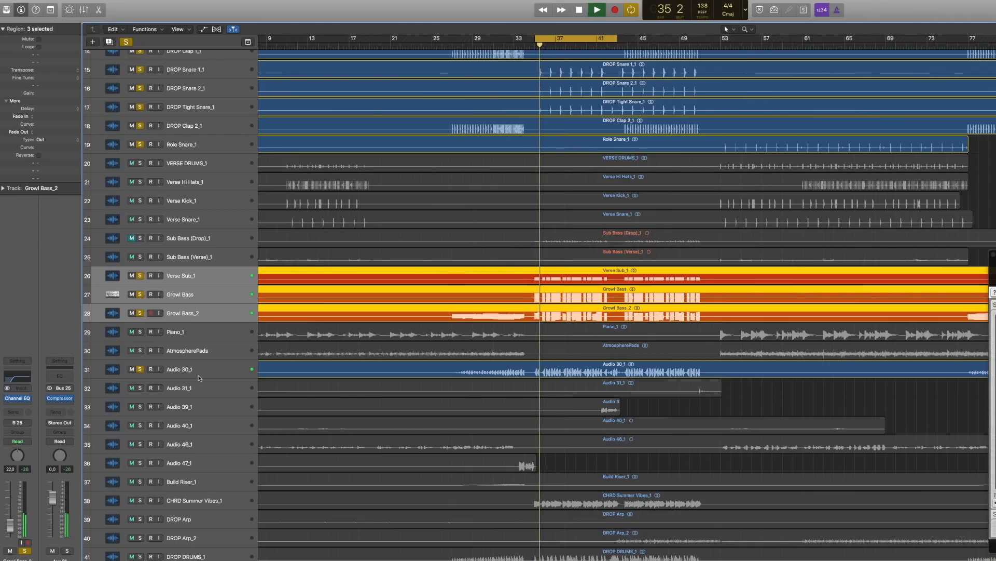
Select the soloed Audio 30_1 track and play it along with the drums and bass layers.
click(199, 377)
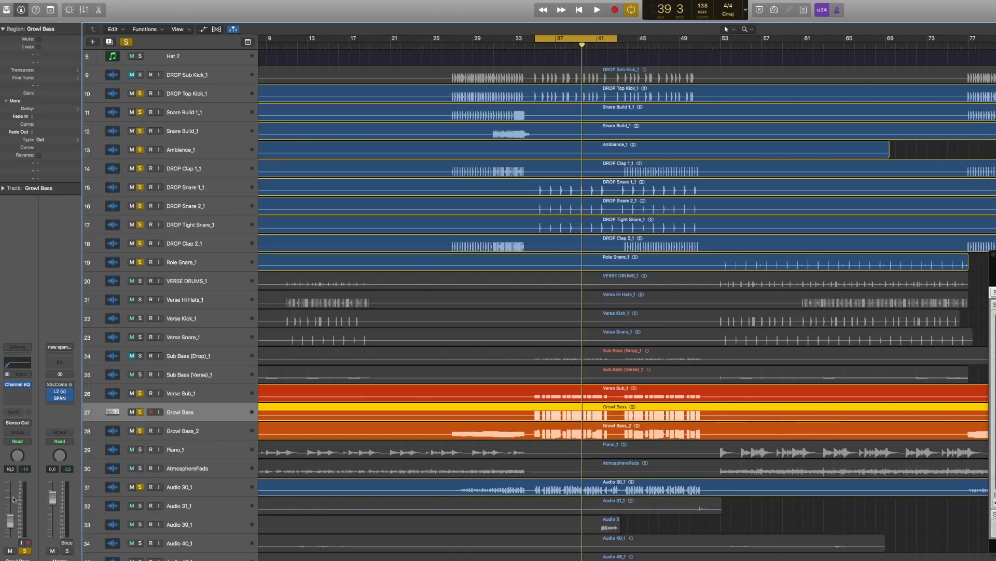
key(space)
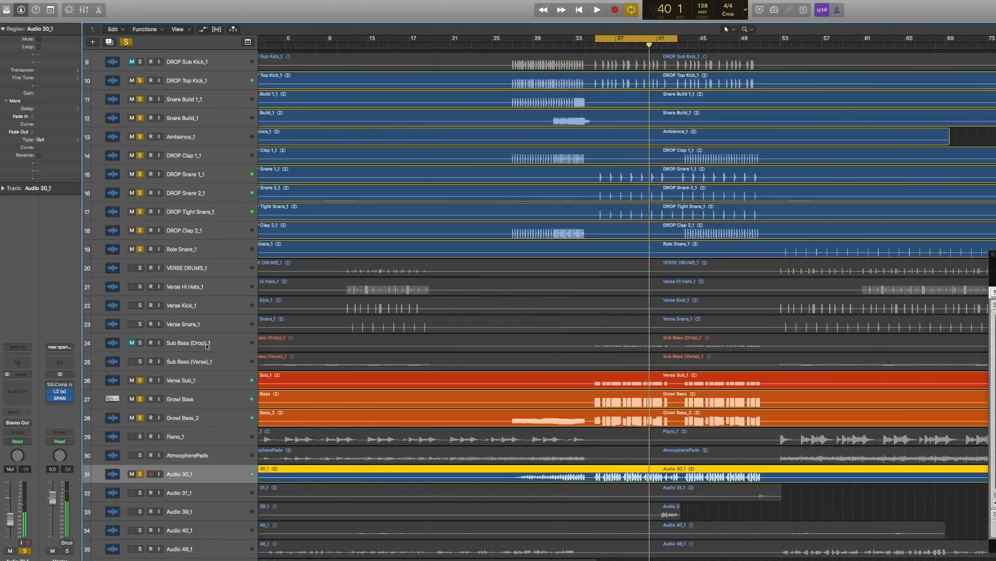
Delete the region on the muted Sub Bass (Drop)_1 track.
click(207, 346)
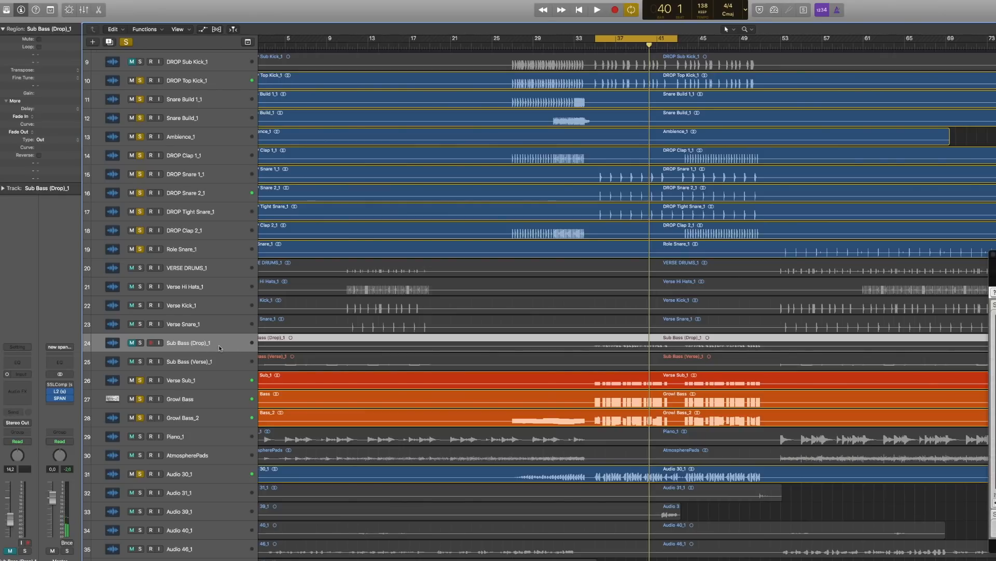
key(Delete)
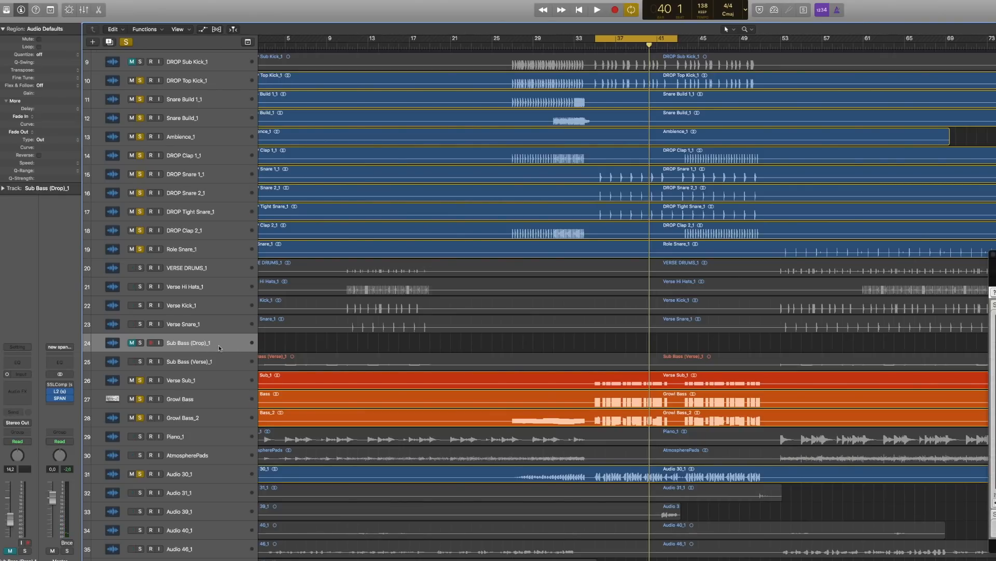